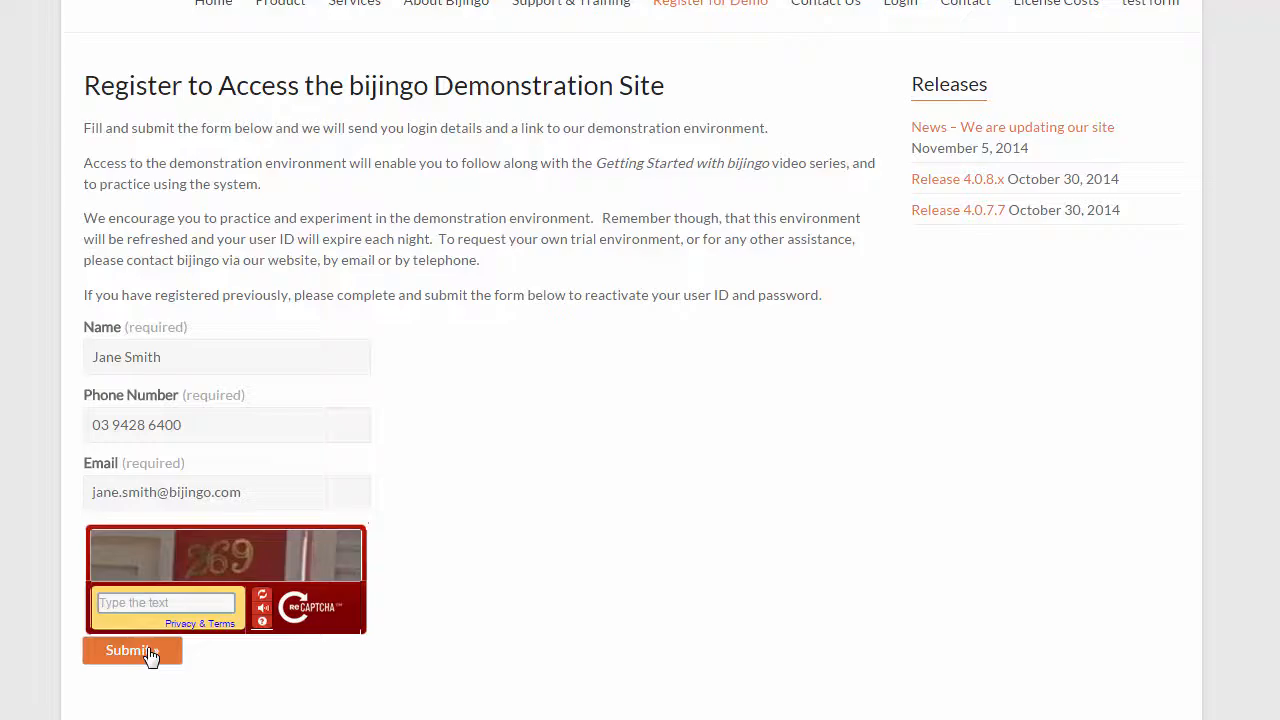
Submit the completed registration form for access to the bijingo demonstration site.
{"action": "left_click", "coordinate": [130, 651]}
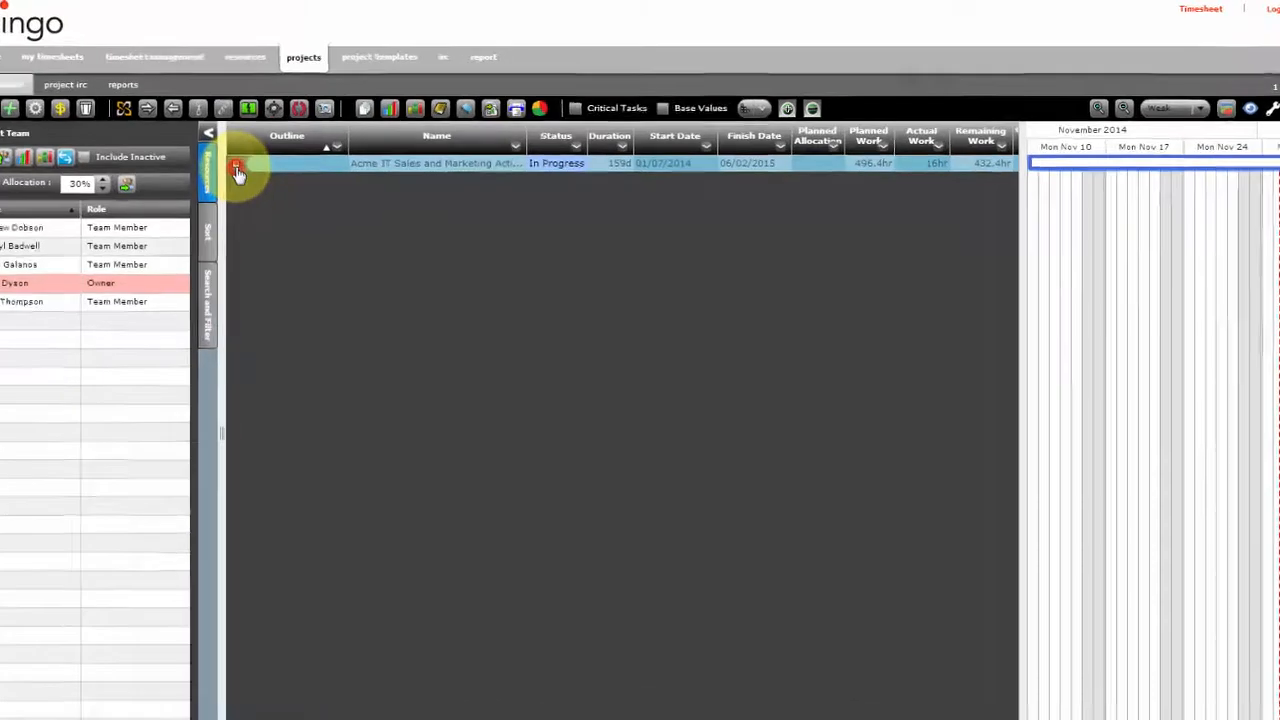
Expand the Acme IT Sales and Marketing Activities project and its first task's assignments, and collapse and re-expand the Current Sales Leads phase.
{"action": "left_click", "coordinate": [256, 158]}
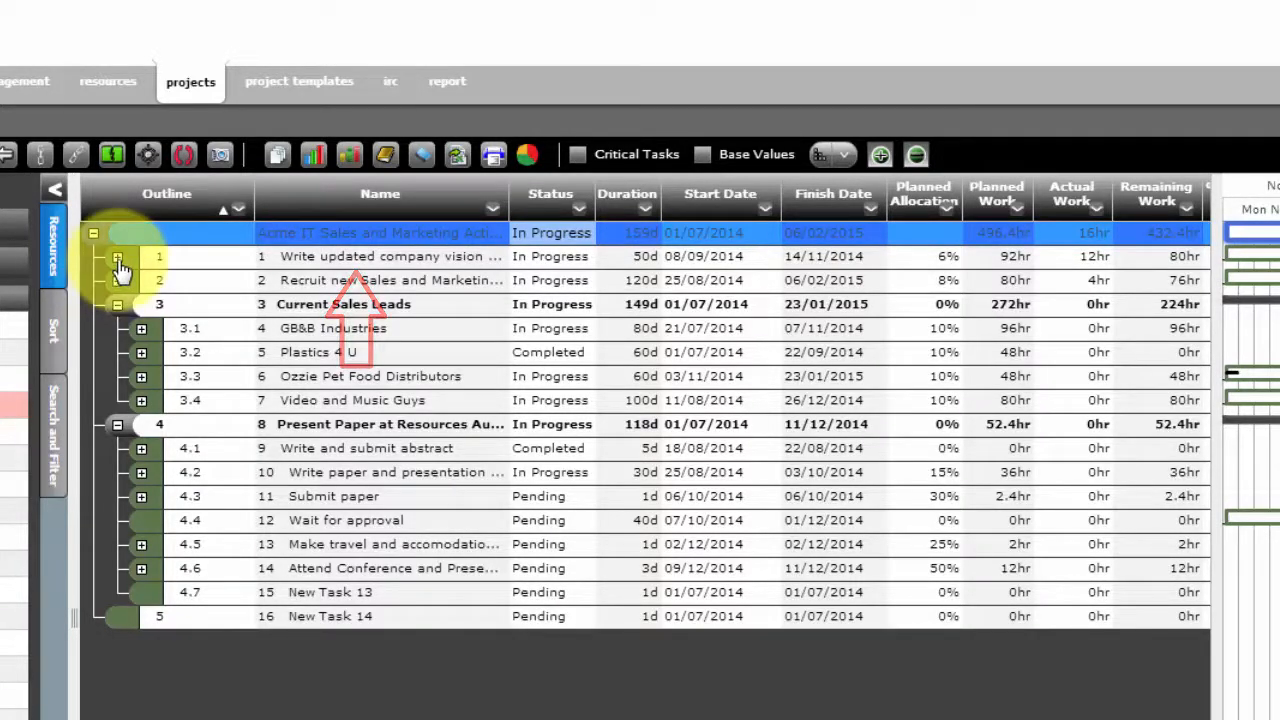
{"action": "left_click", "coordinate": [118, 260]}
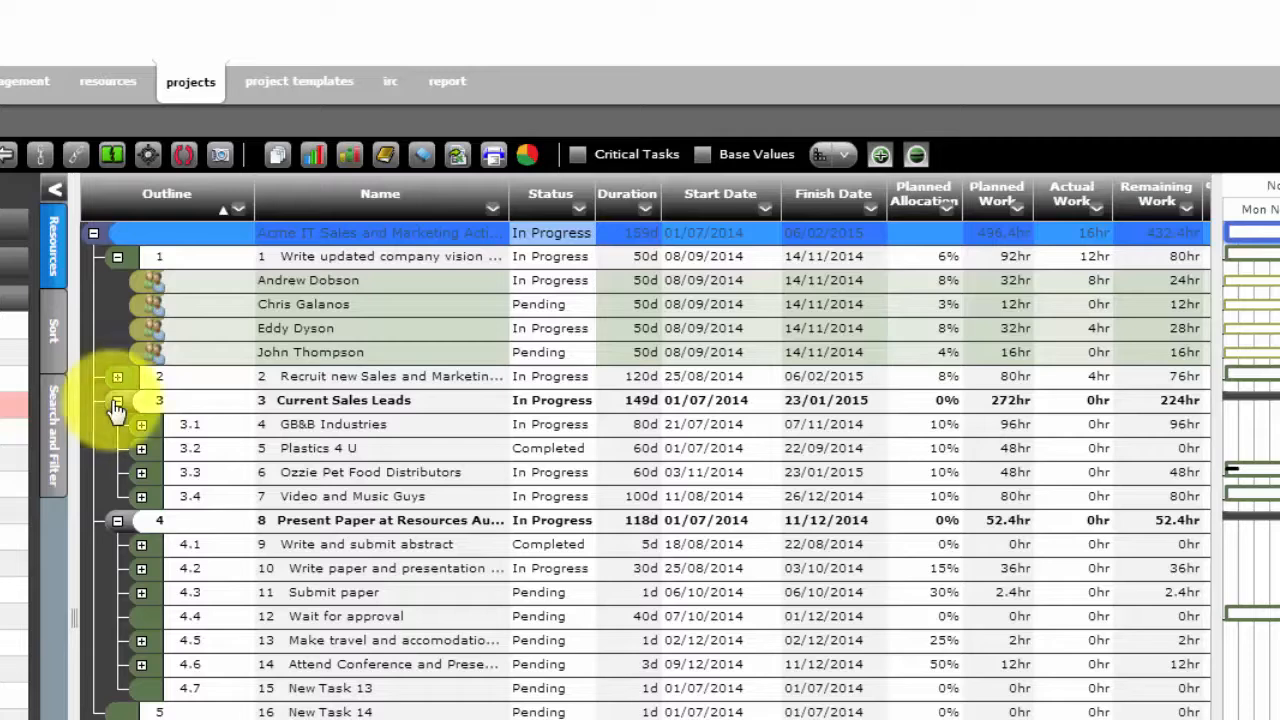
{"action": "left_click", "coordinate": [116, 402]}
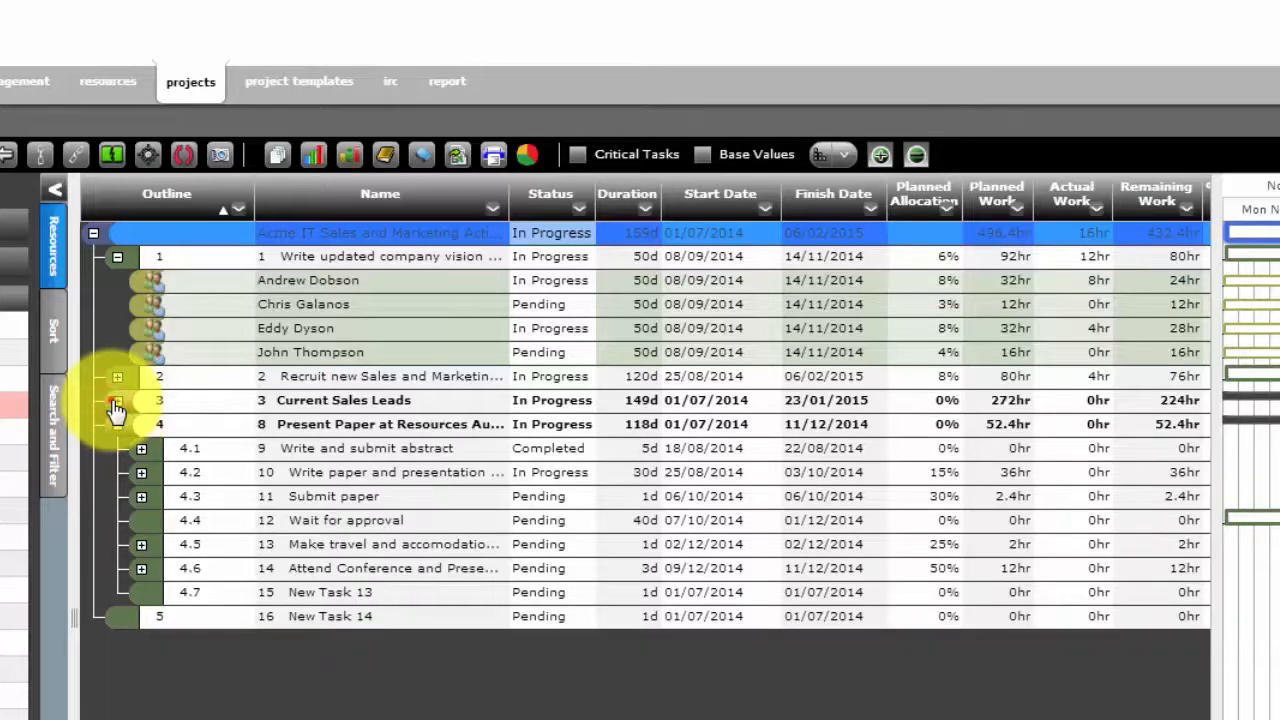
{"action": "left_click", "coordinate": [116, 402]}
{"action": "left_click", "coordinate": [116, 402]}
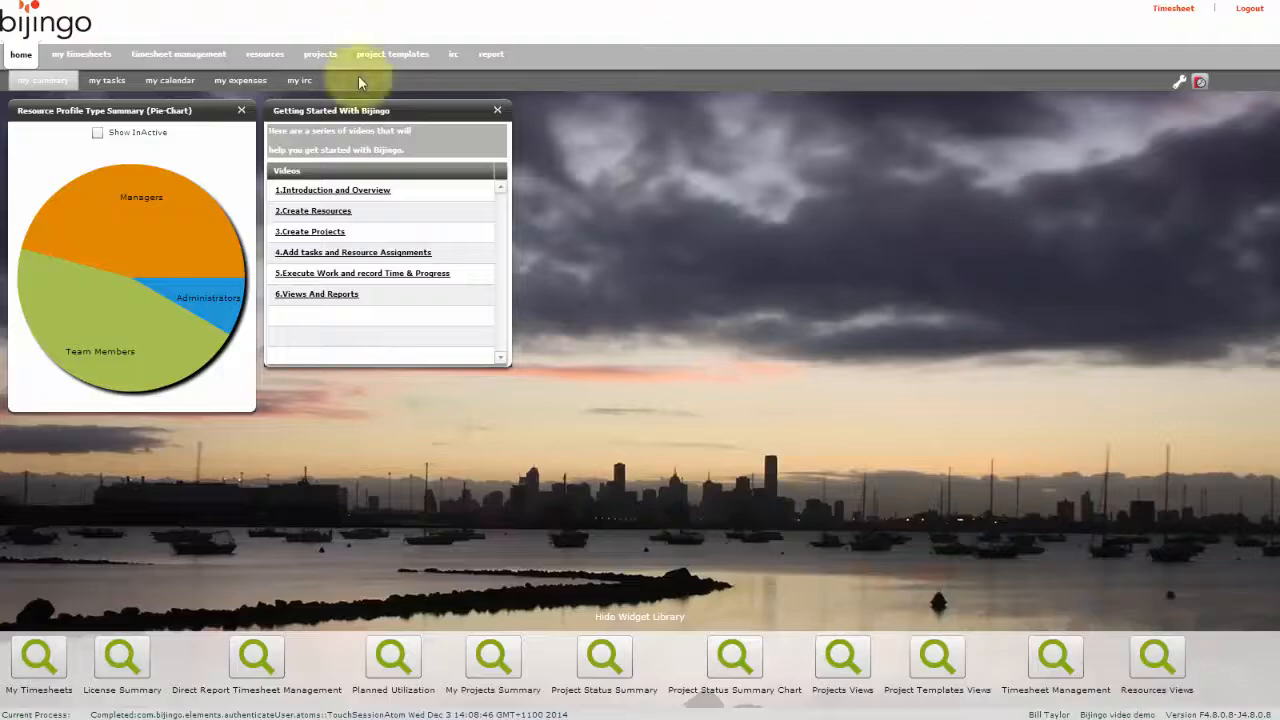
Open the Acme IT Sales and Marketing Activities project from the projects list.
{"action": "left_click", "coordinate": [318, 56]}
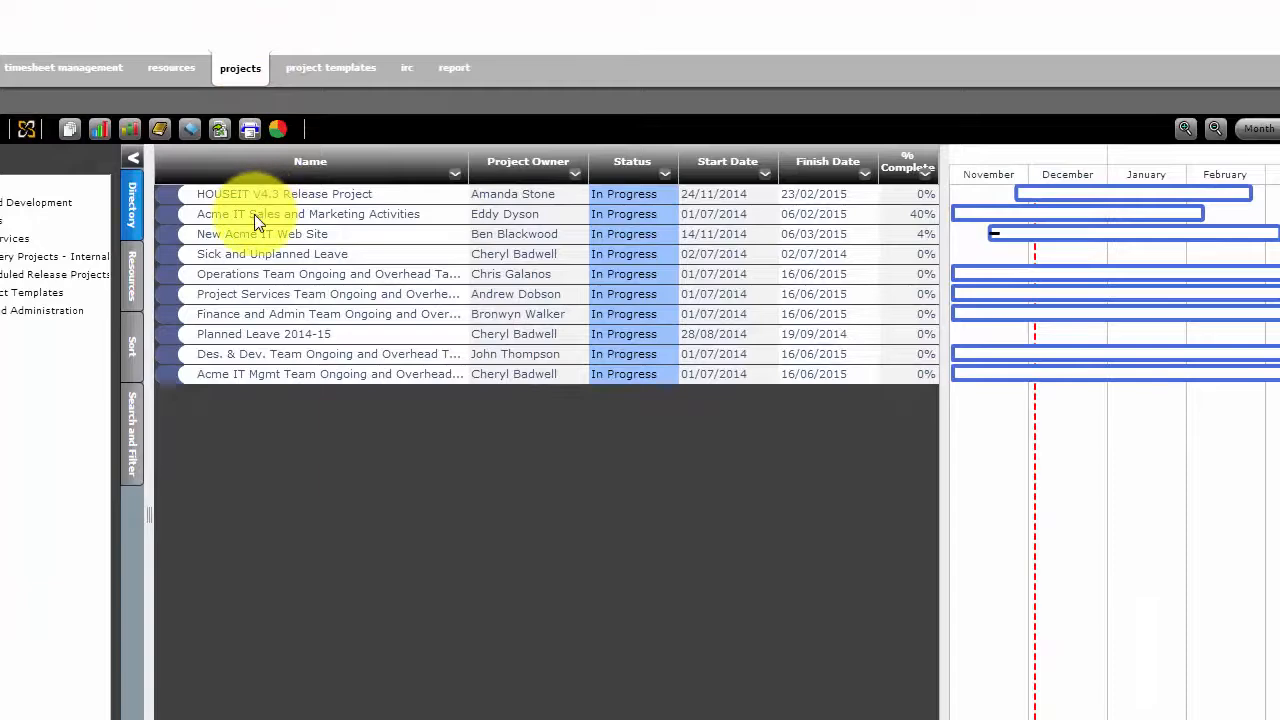
{"action": "left_click", "coordinate": [327, 176]}
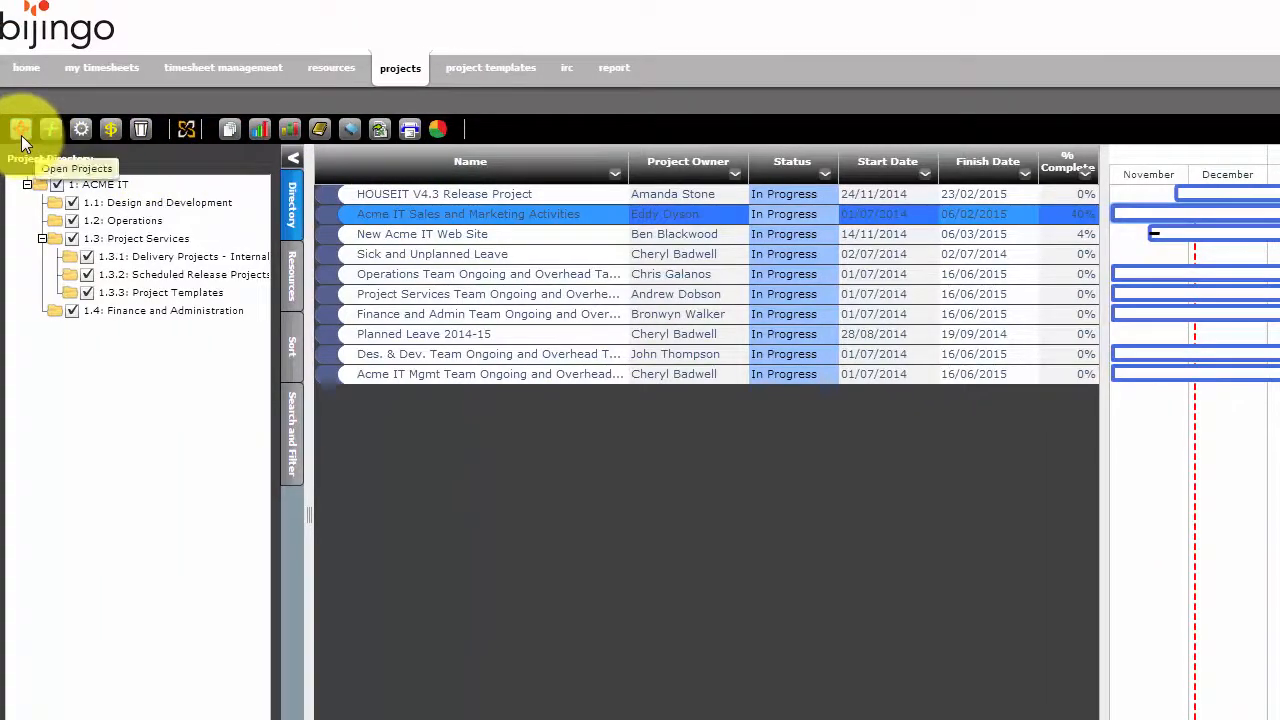
{"action": "left_click", "coordinate": [21, 132]}
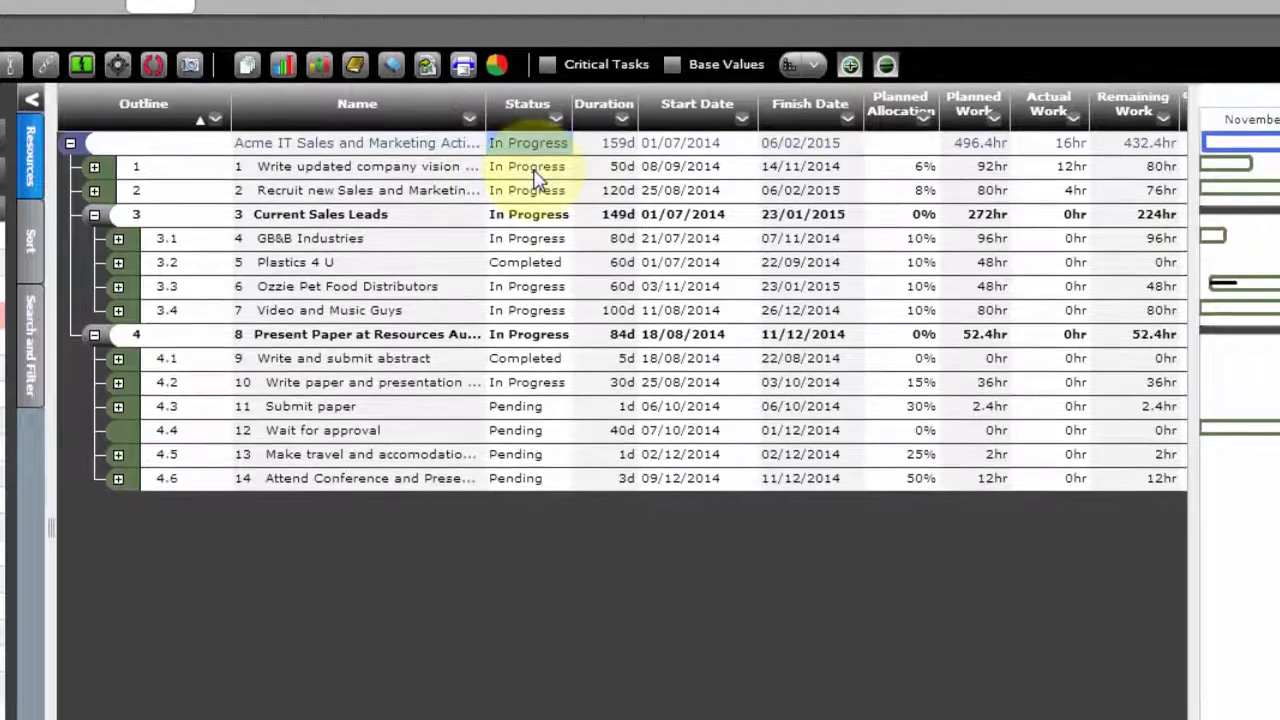
Set the duration of the "Write updated company vision statement" task to 60 days and save the row.
{"action": "left_click", "coordinate": [540, 172]}
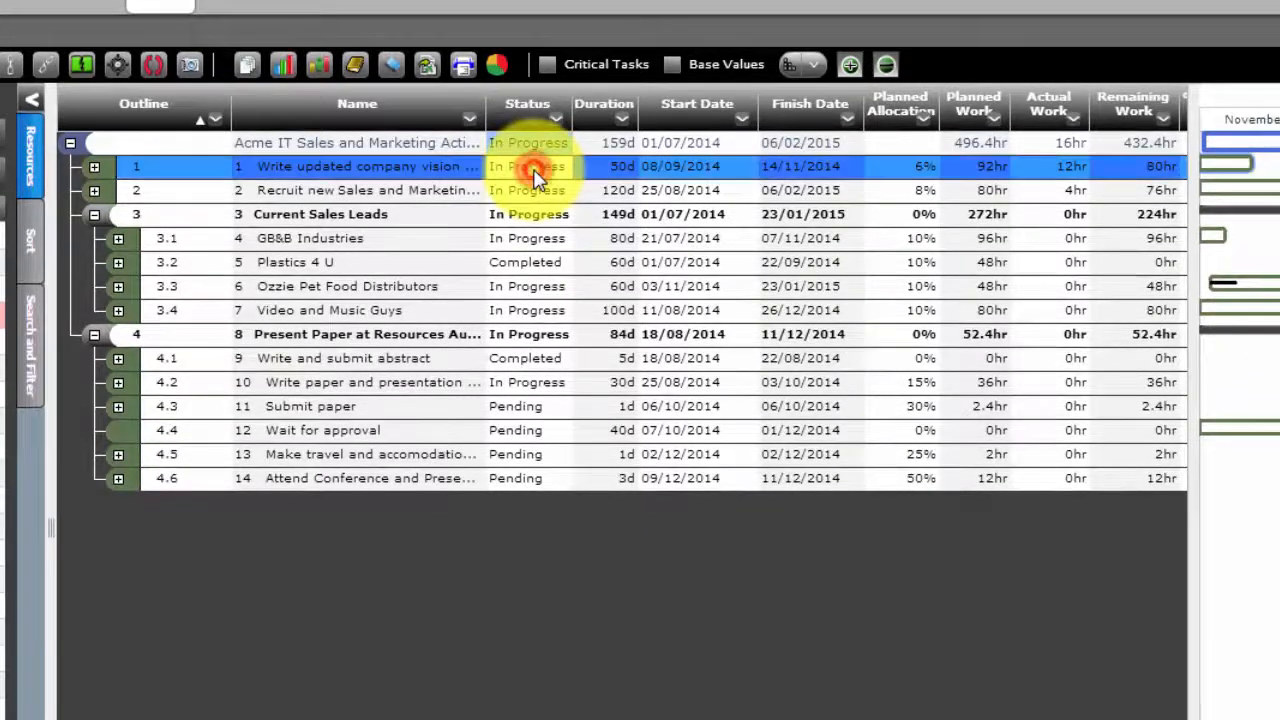
{"action": "left_click", "coordinate": [540, 172]}
{"action": "left_click", "coordinate": [600, 170]}
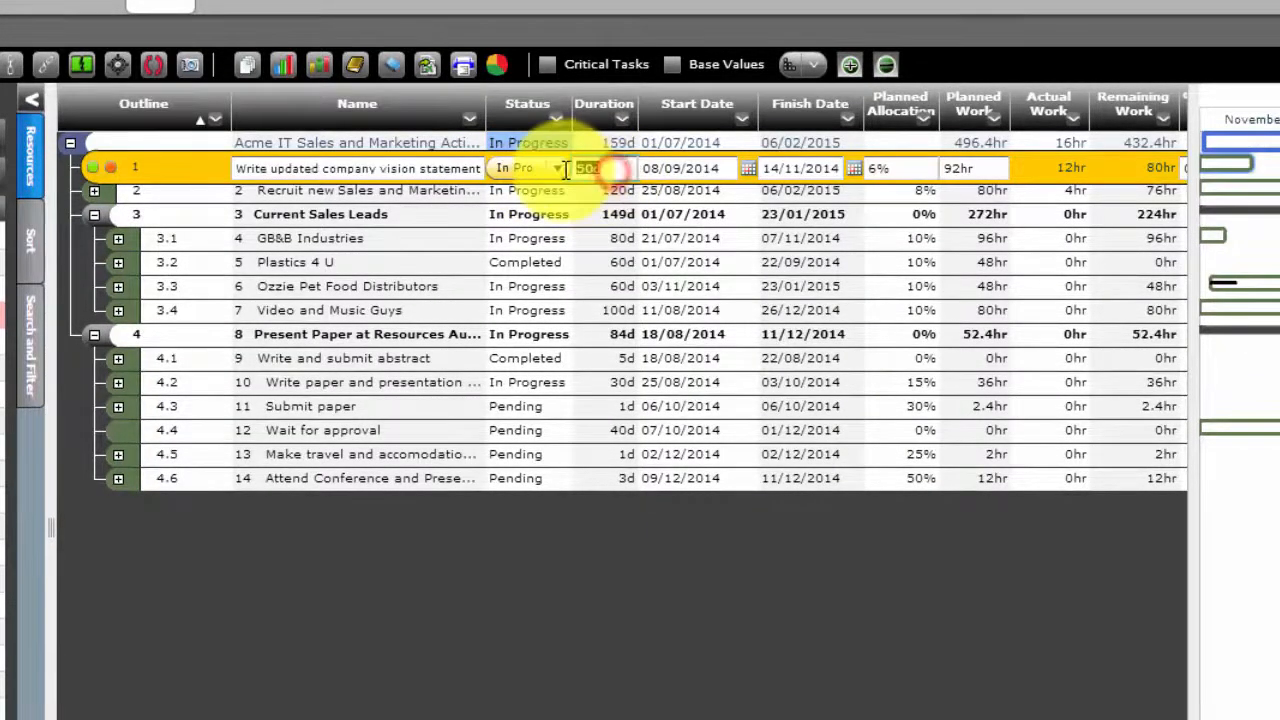
{"action": "type", "text": "60"}
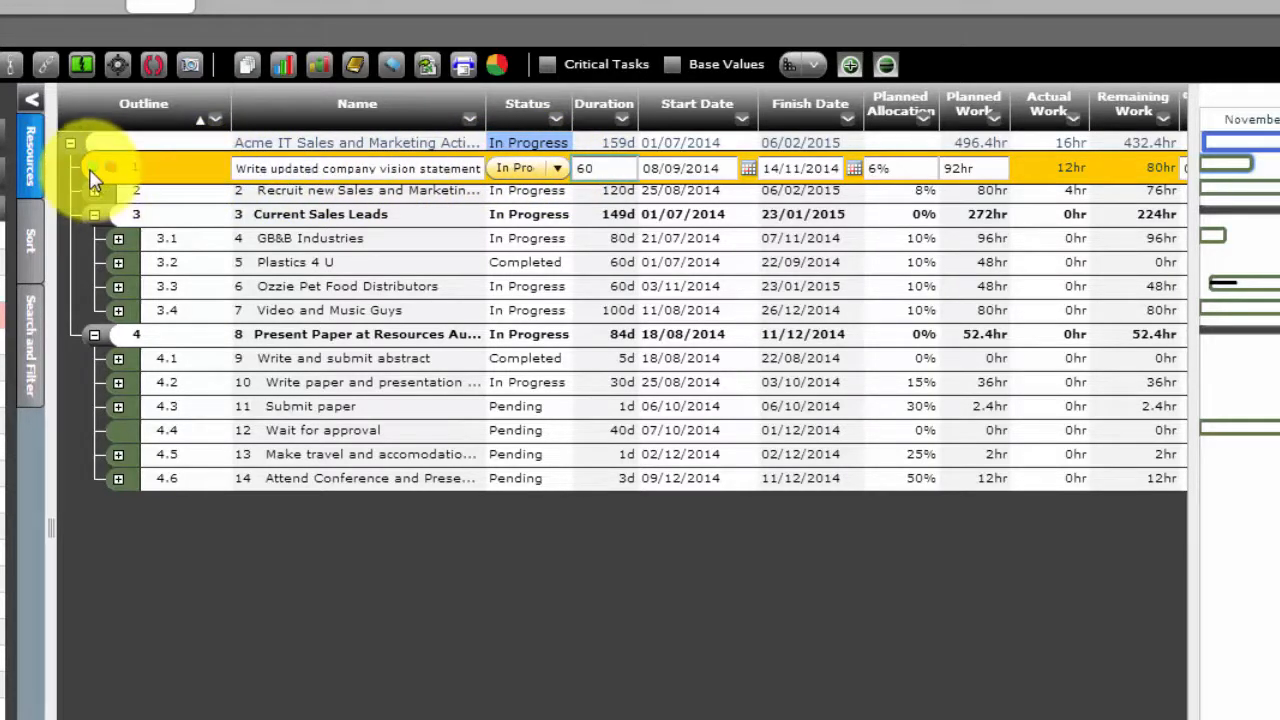
{"action": "left_click", "coordinate": [91, 174]}
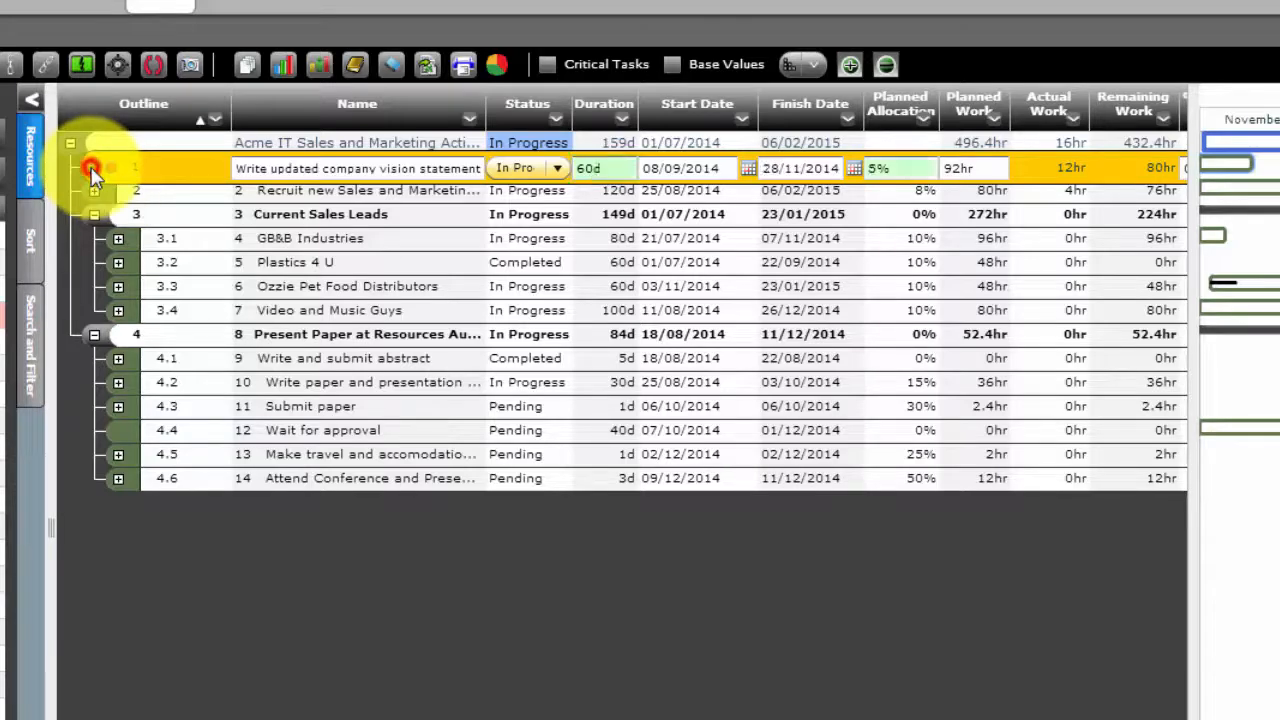
Set the duration of the "Recruit new Sales and Marketing Manager" task to 150 days in its task details.
{"action": "left_click", "coordinate": [178, 192]}
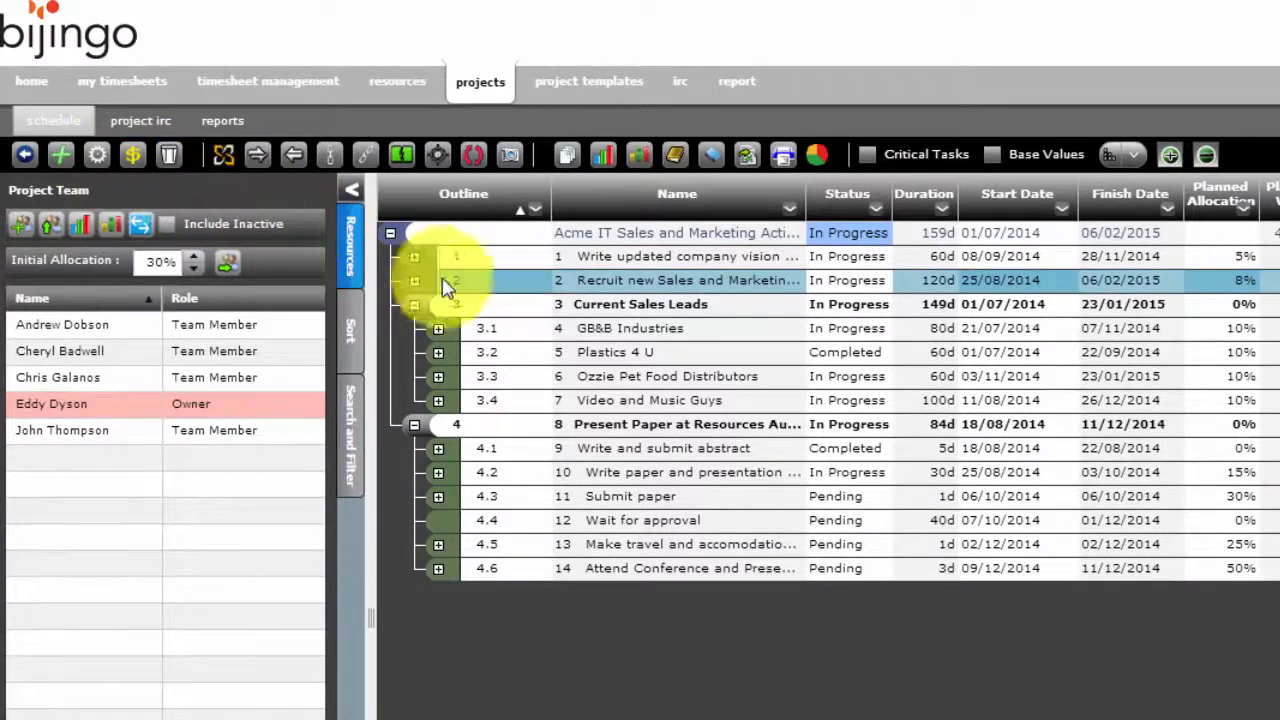
{"action": "right_click", "coordinate": [524, 286]}
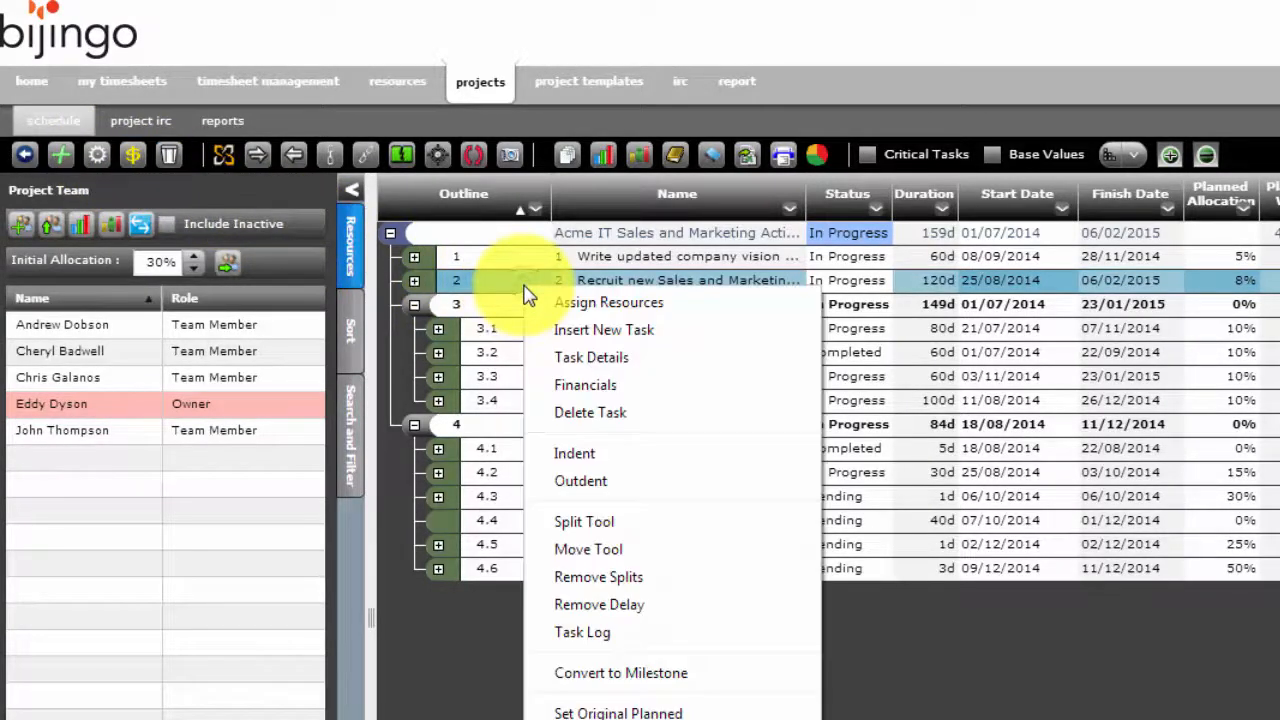
{"action": "left_click", "coordinate": [538, 358]}
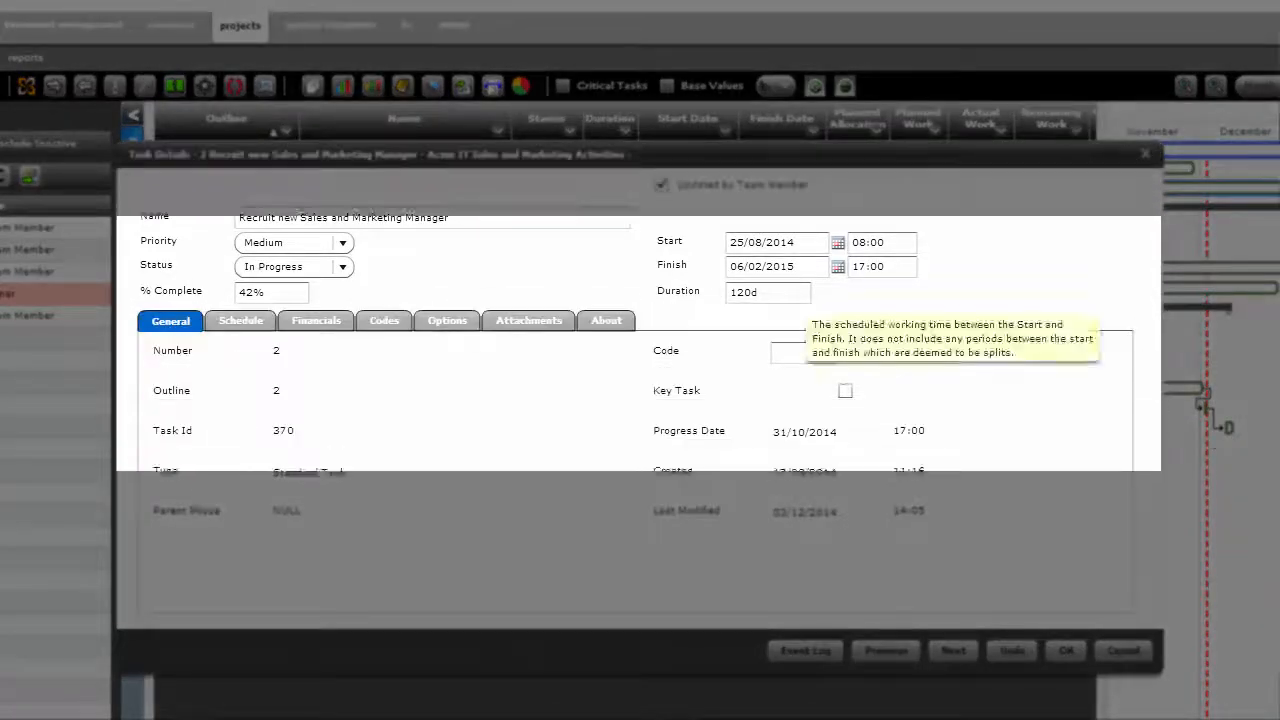
{"action": "left_click", "coordinate": [797, 293]}
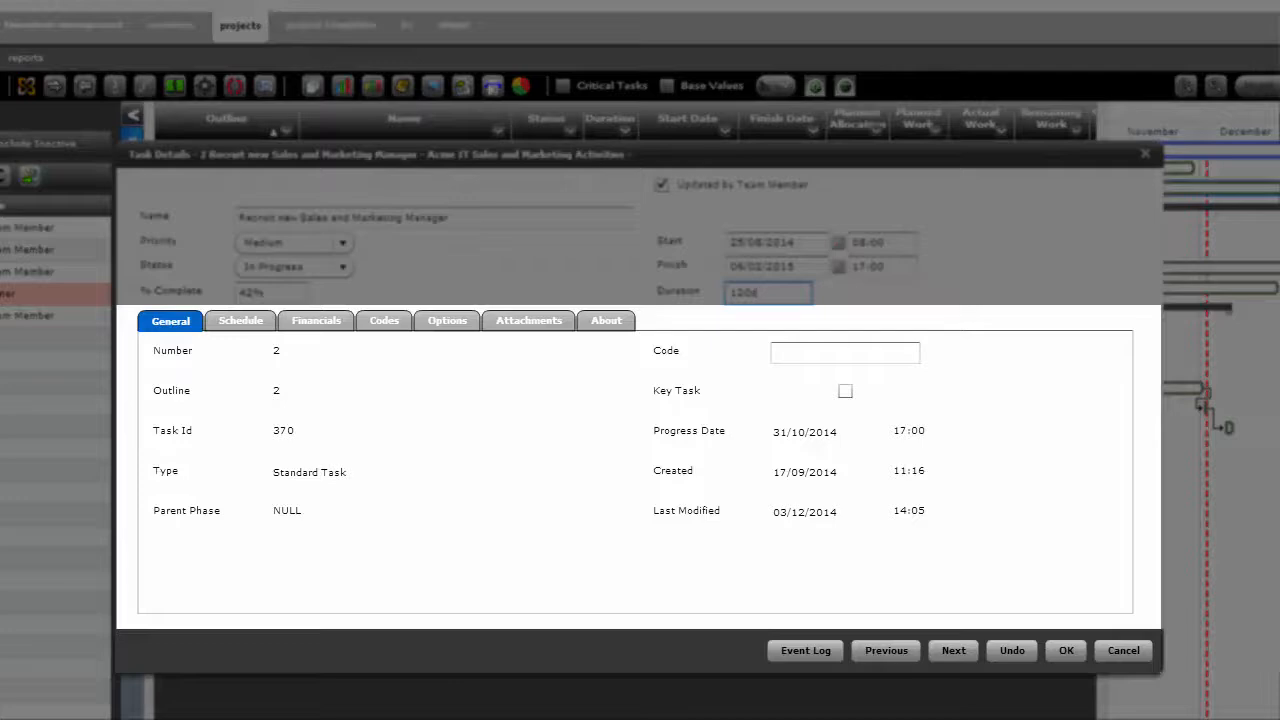
{"action": "key", "text": "BackSpace"}
{"action": "key", "text": "BackSpace"}
{"action": "key", "text": "BackSpace"}
{"action": "key", "text": "BackSpace"}
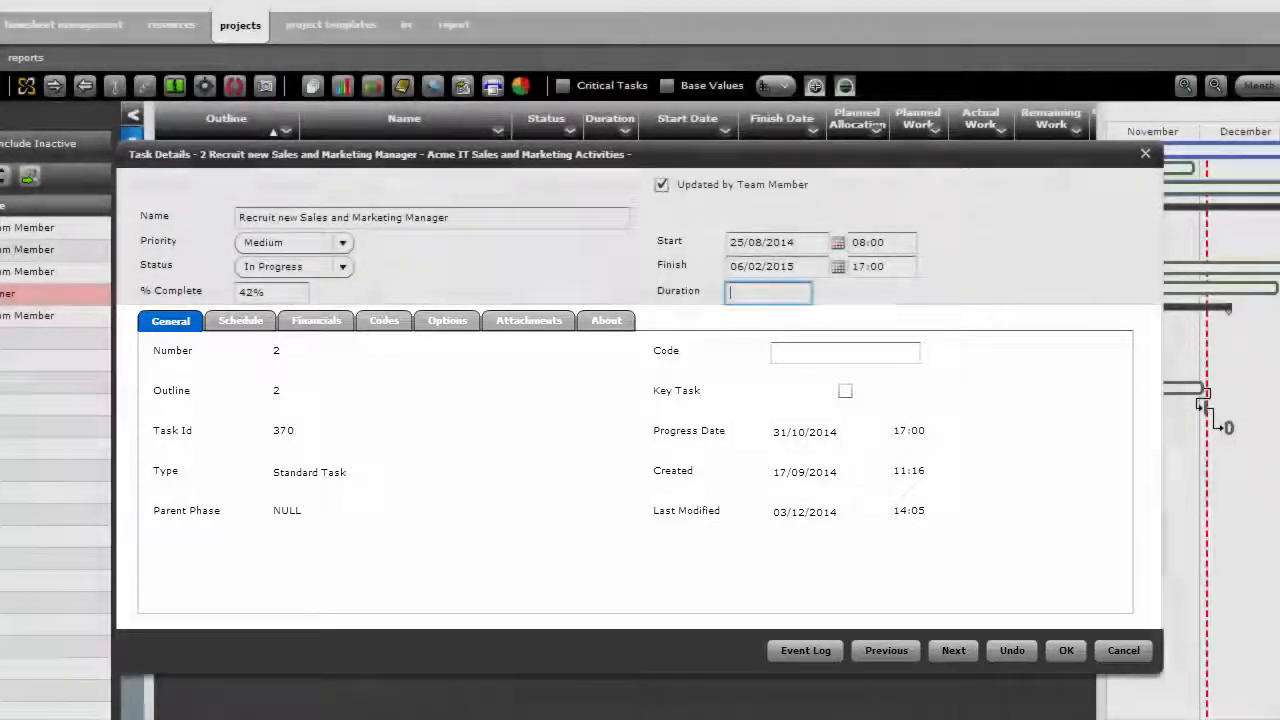
{"action": "type", "text": "15"}
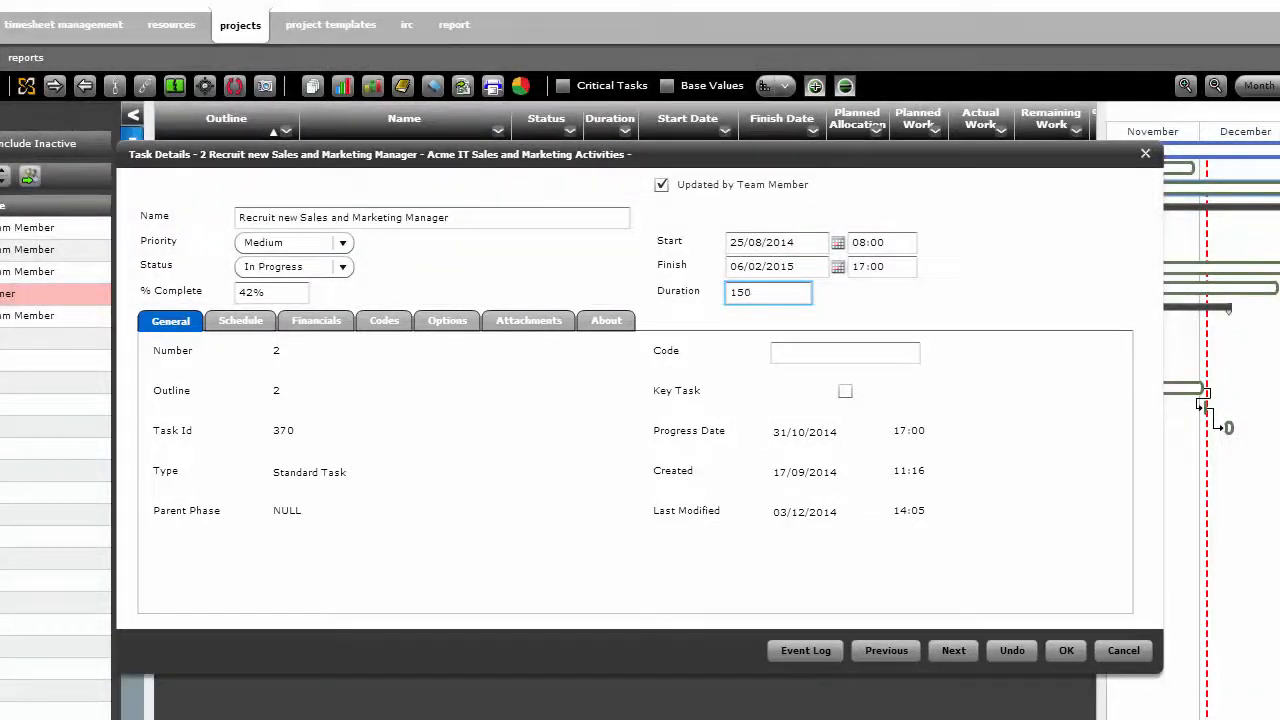
{"action": "type", "text": "0"}
{"action": "key", "text": "Tab"}
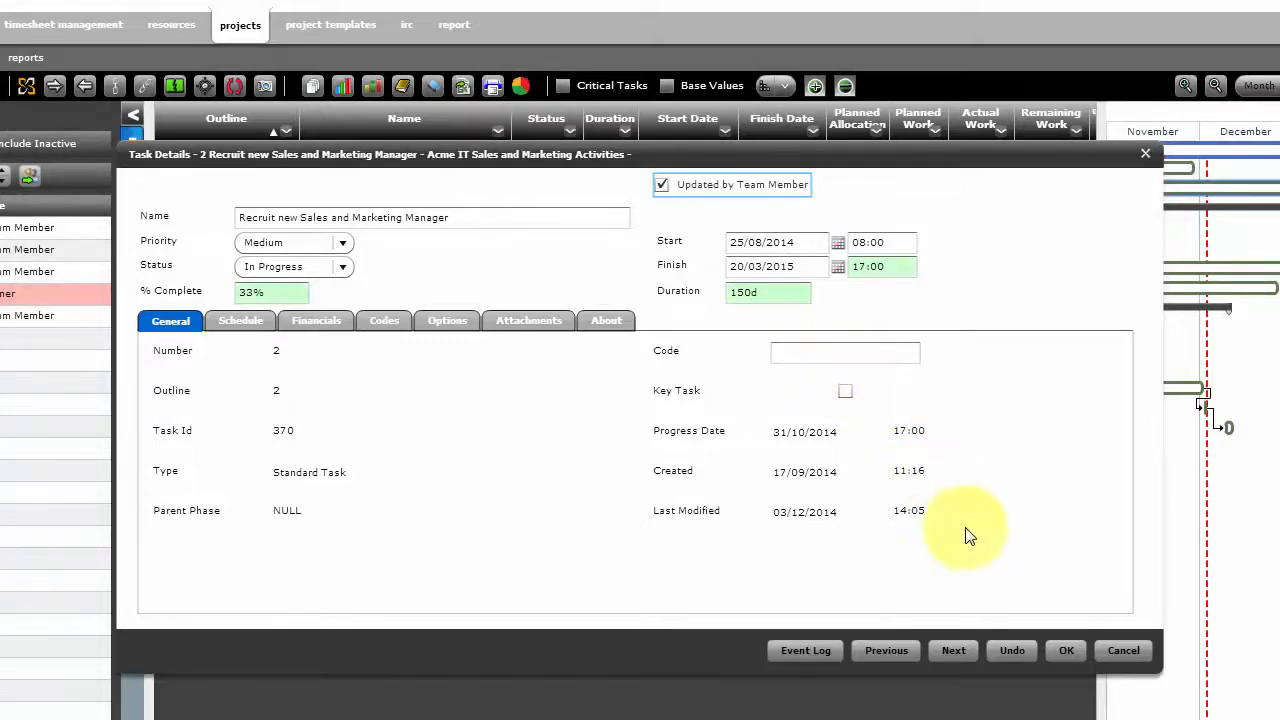
{"action": "left_click", "coordinate": [1062, 648]}
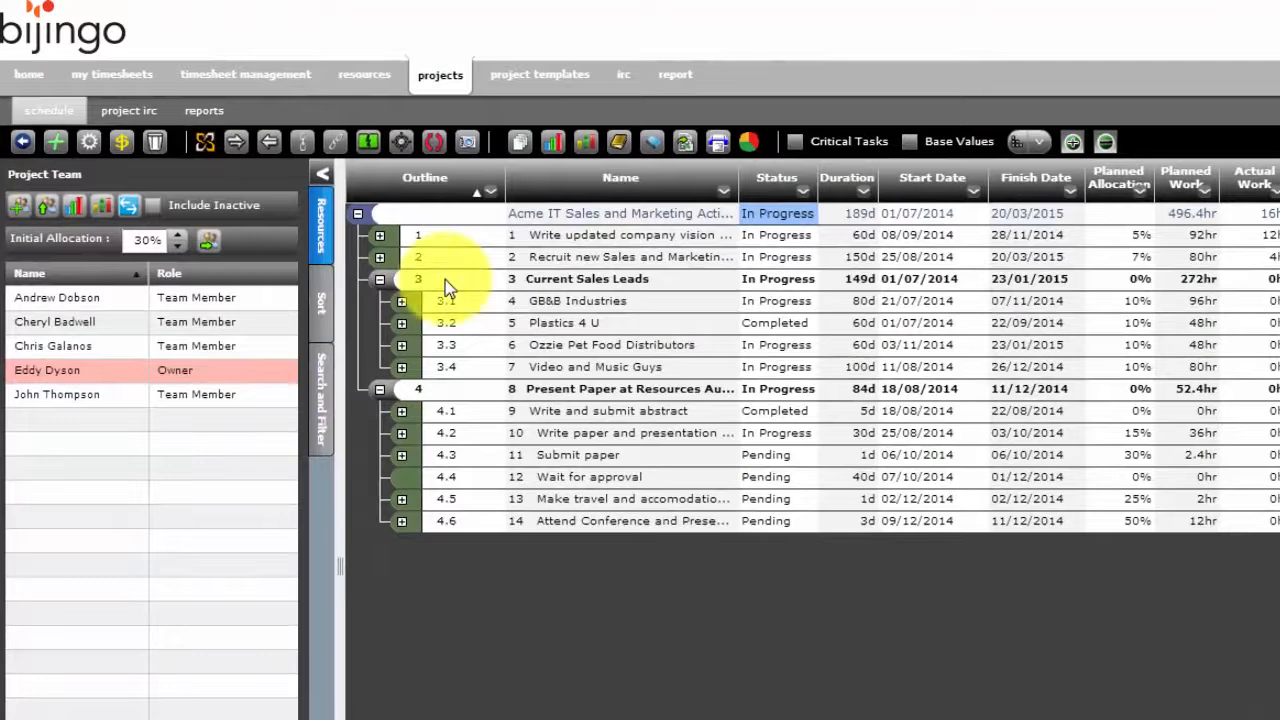
Insert a new task under the Current Sales Leads phase and name it Foodbahn.
{"action": "left_click", "coordinate": [445, 279]}
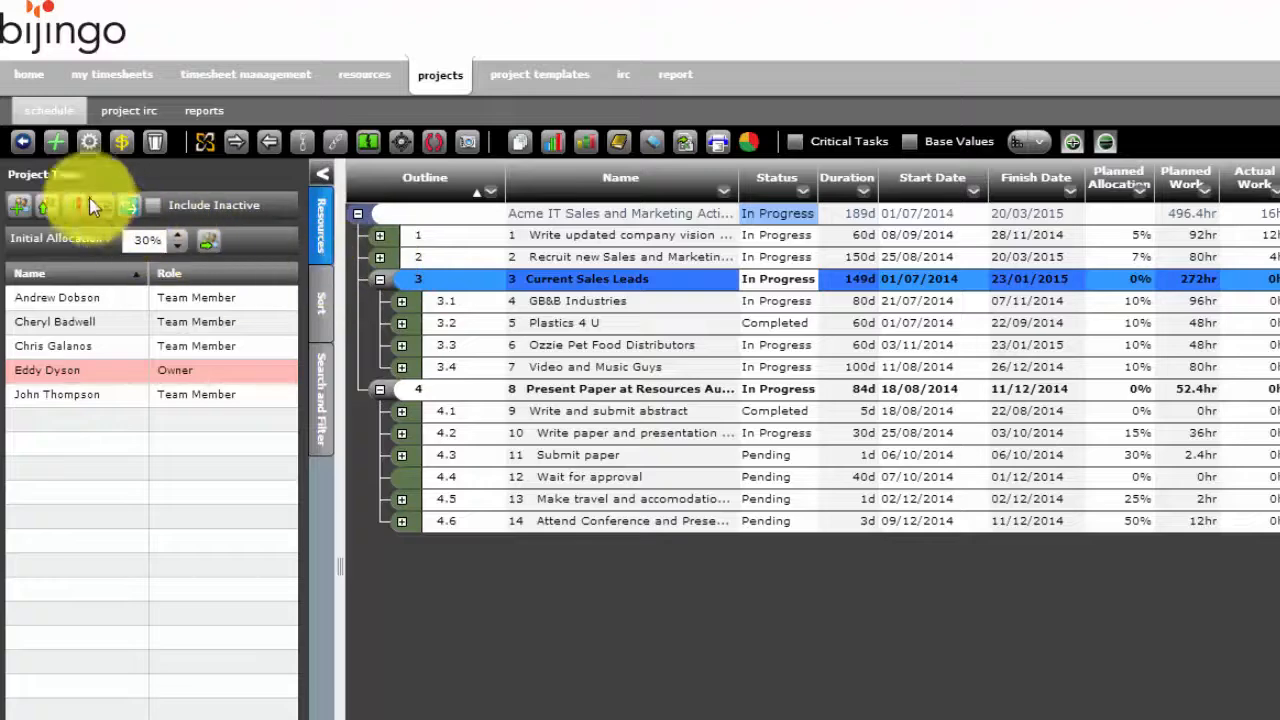
{"action": "left_click", "coordinate": [54, 142]}
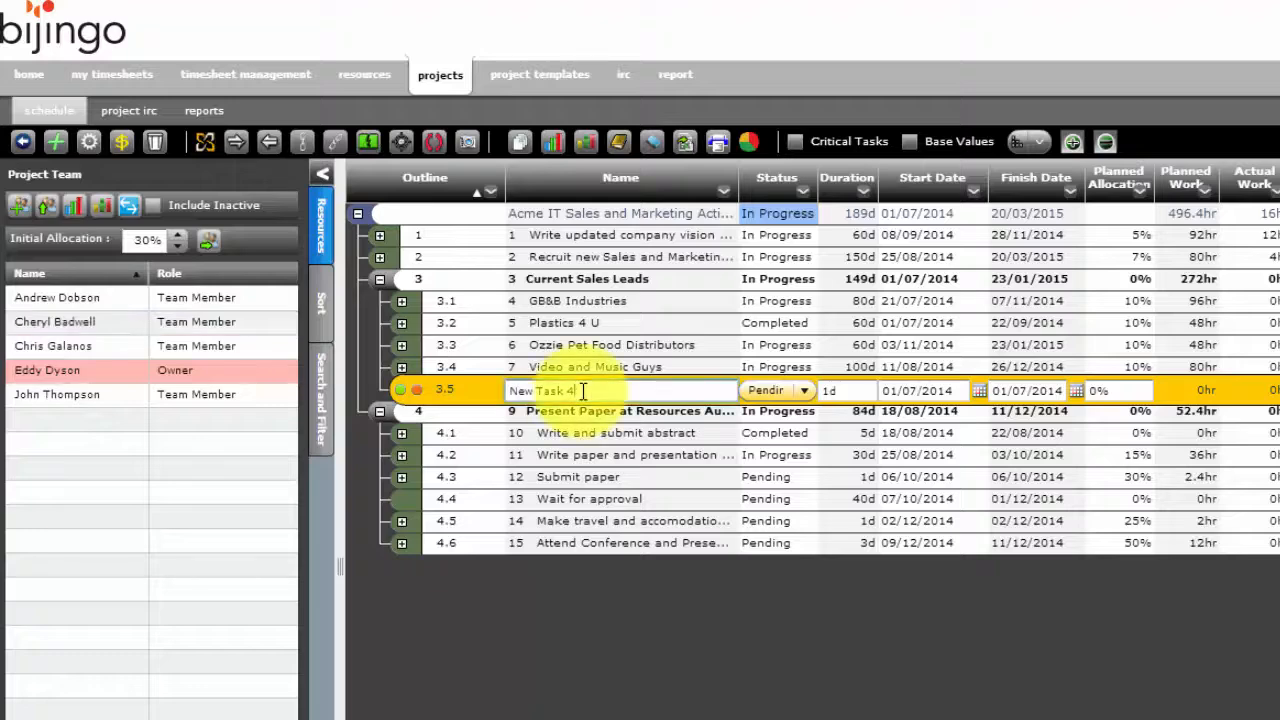
{"action": "left_click_drag", "start_coordinate": [583, 391], "coordinate": [414, 392]}
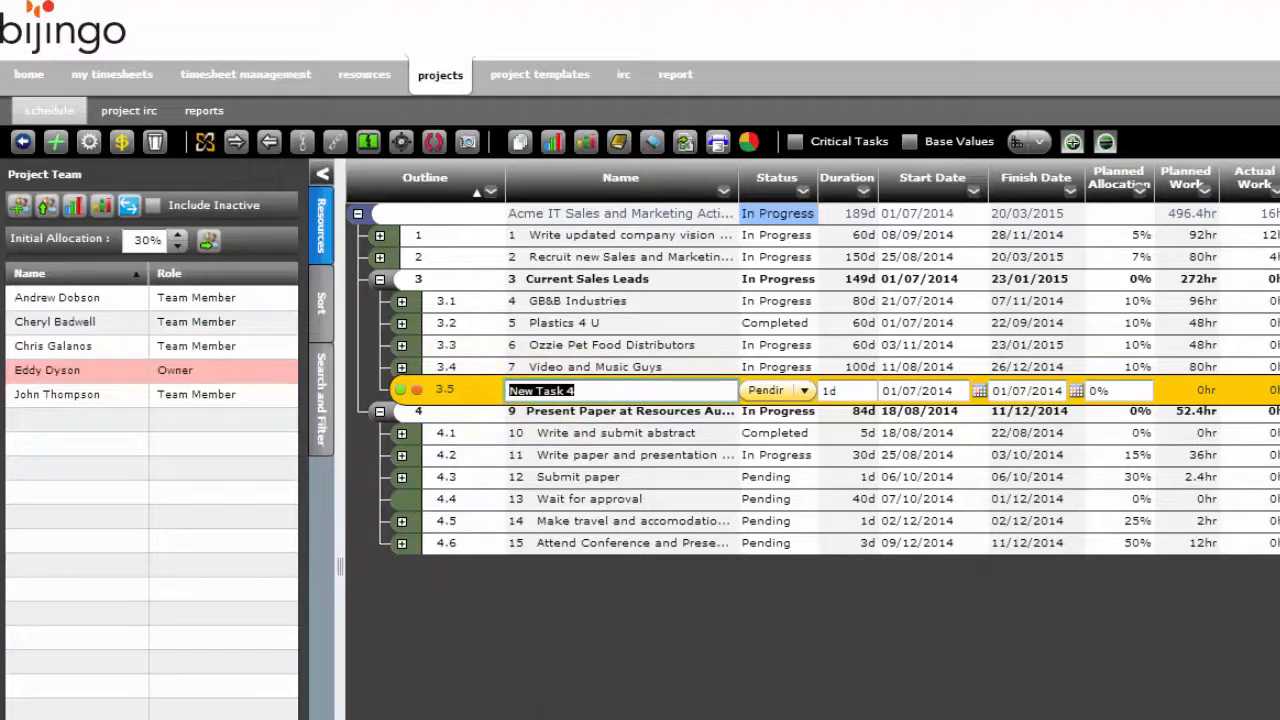
{"action": "type", "text": "Foodbahn"}
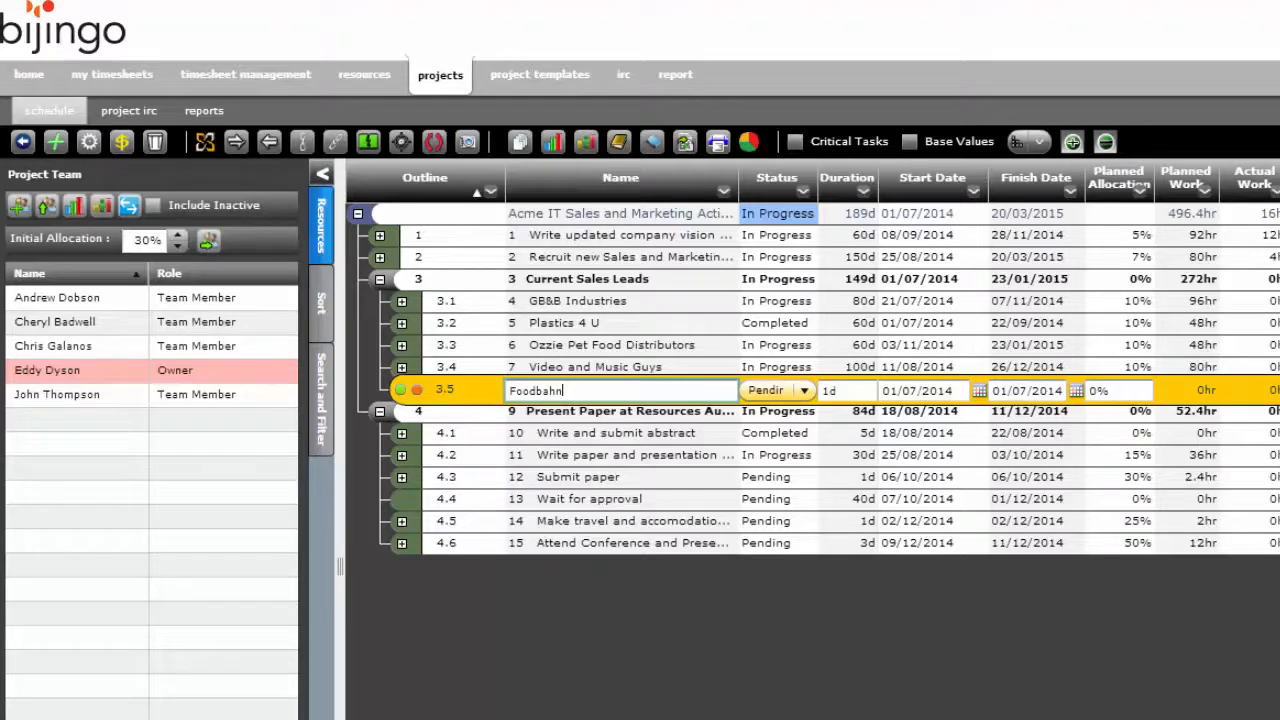
Set the Foodbahn task's start date to 04/12/2014.
{"action": "left_click", "coordinate": [980, 391]}
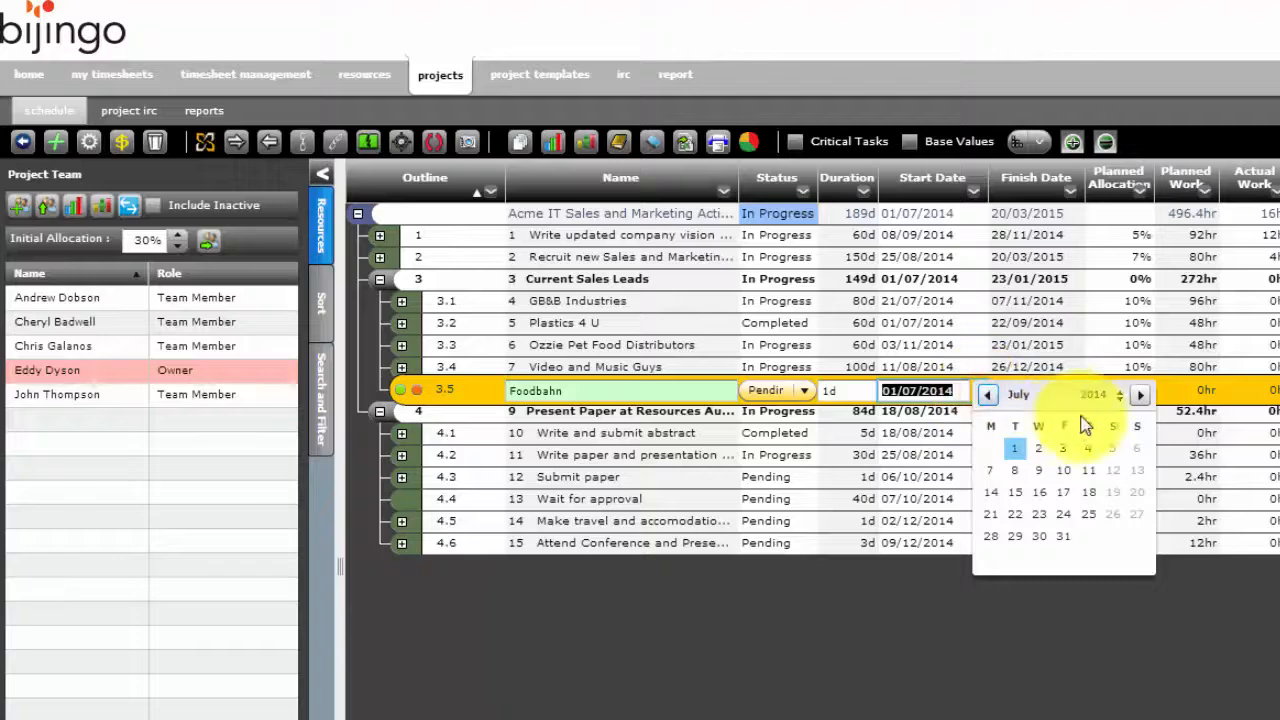
{"action": "left_click", "coordinate": [1139, 396]}
{"action": "left_click", "coordinate": [1139, 396]}
{"action": "left_click", "coordinate": [1139, 396]}
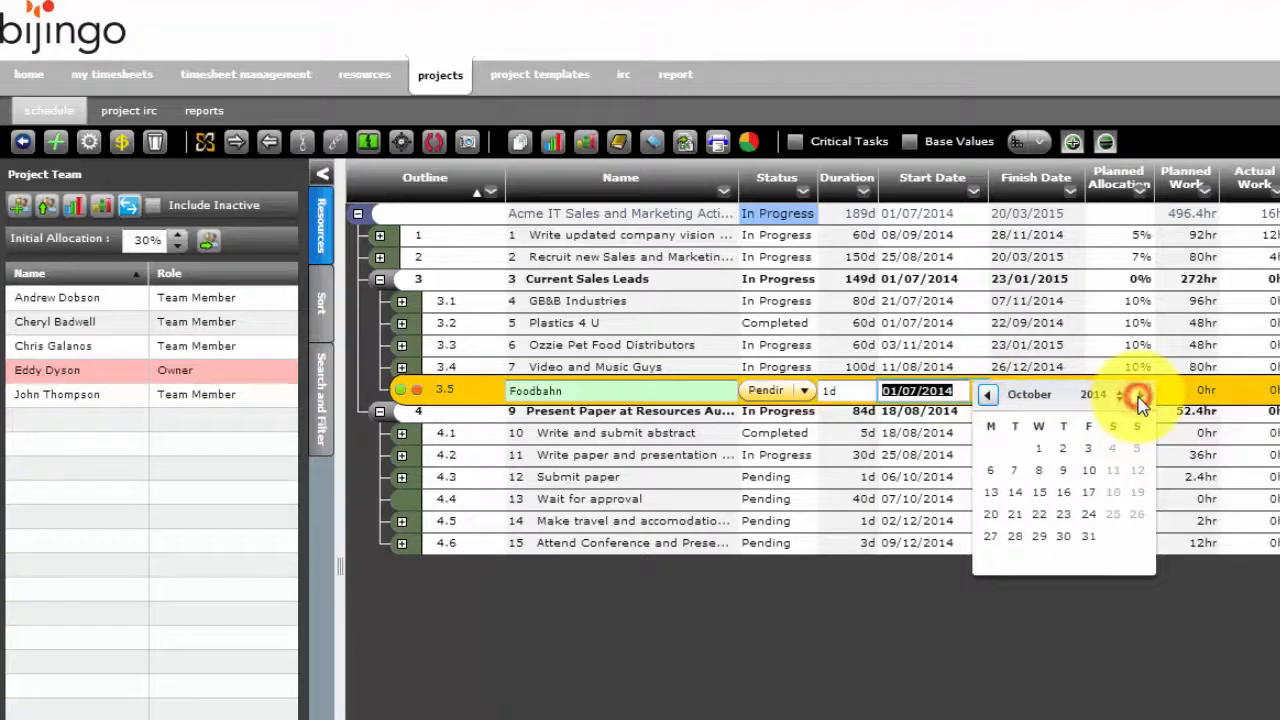
{"action": "left_click", "coordinate": [1139, 396]}
{"action": "left_click", "coordinate": [1139, 396]}
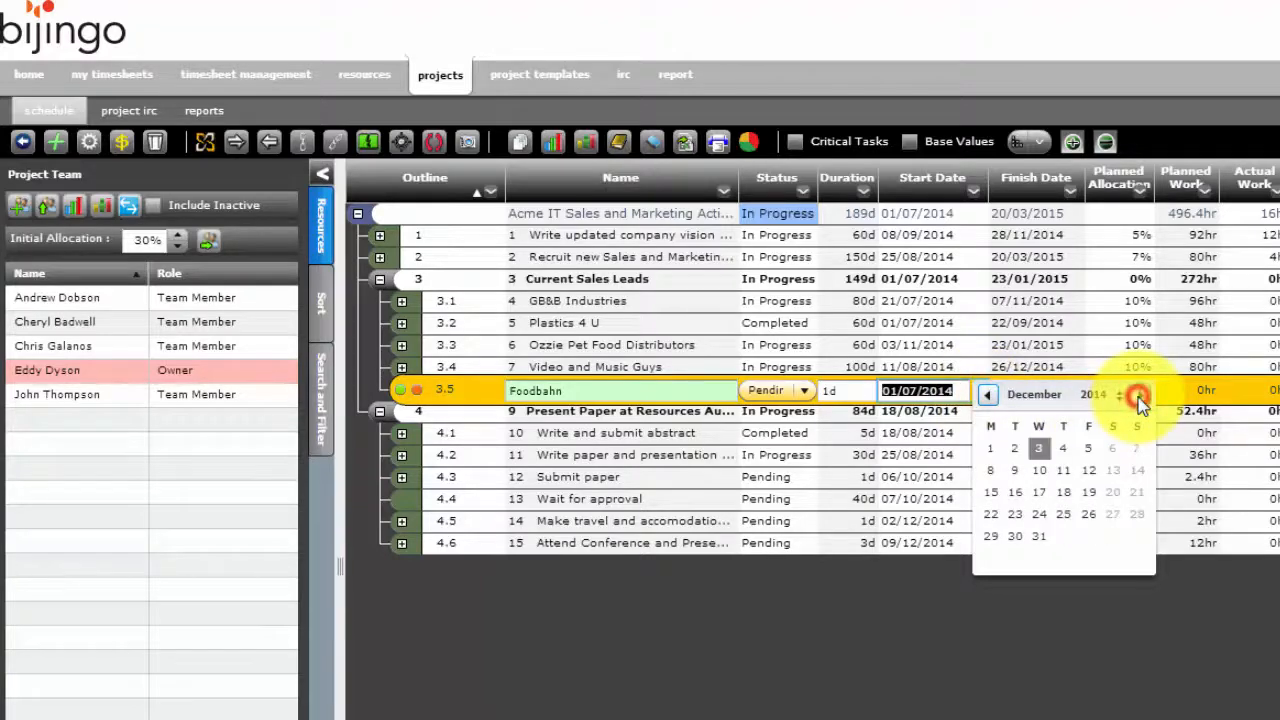
{"action": "left_click", "coordinate": [1063, 448]}
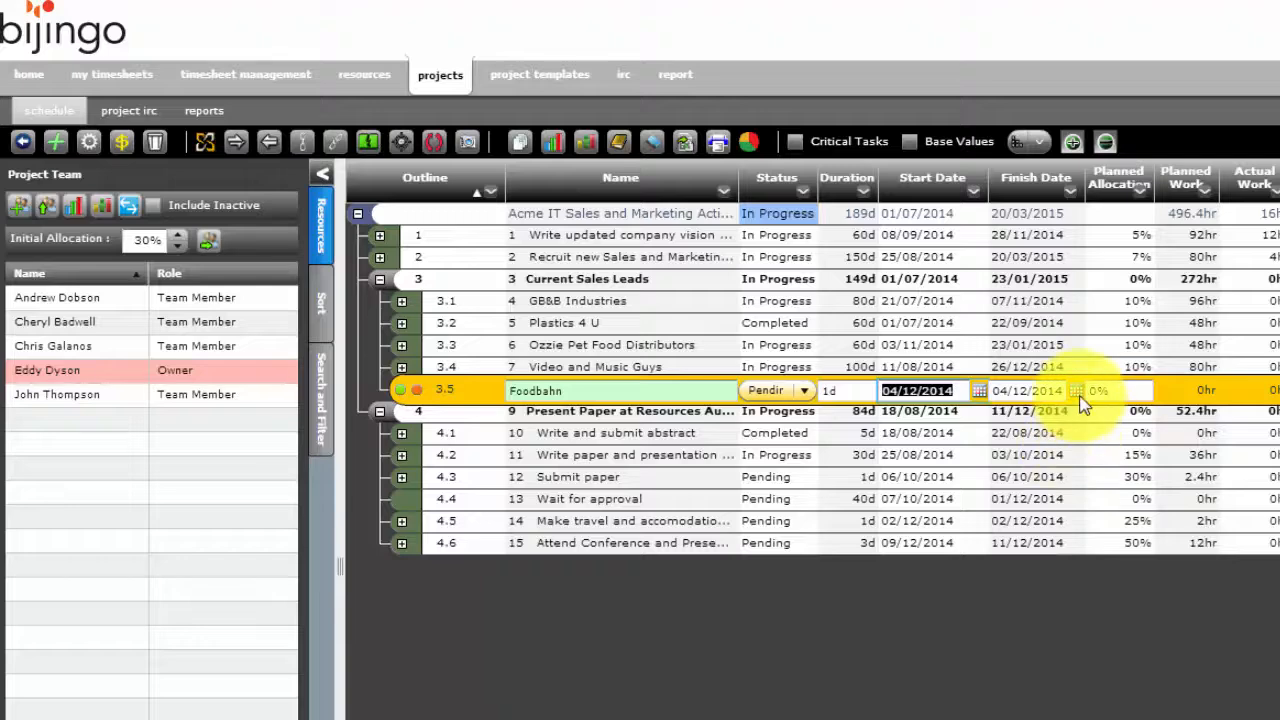
Set the Foodbahn task's finish date to 23/01/2015 and save the new task.
{"action": "left_click", "coordinate": [1077, 390]}
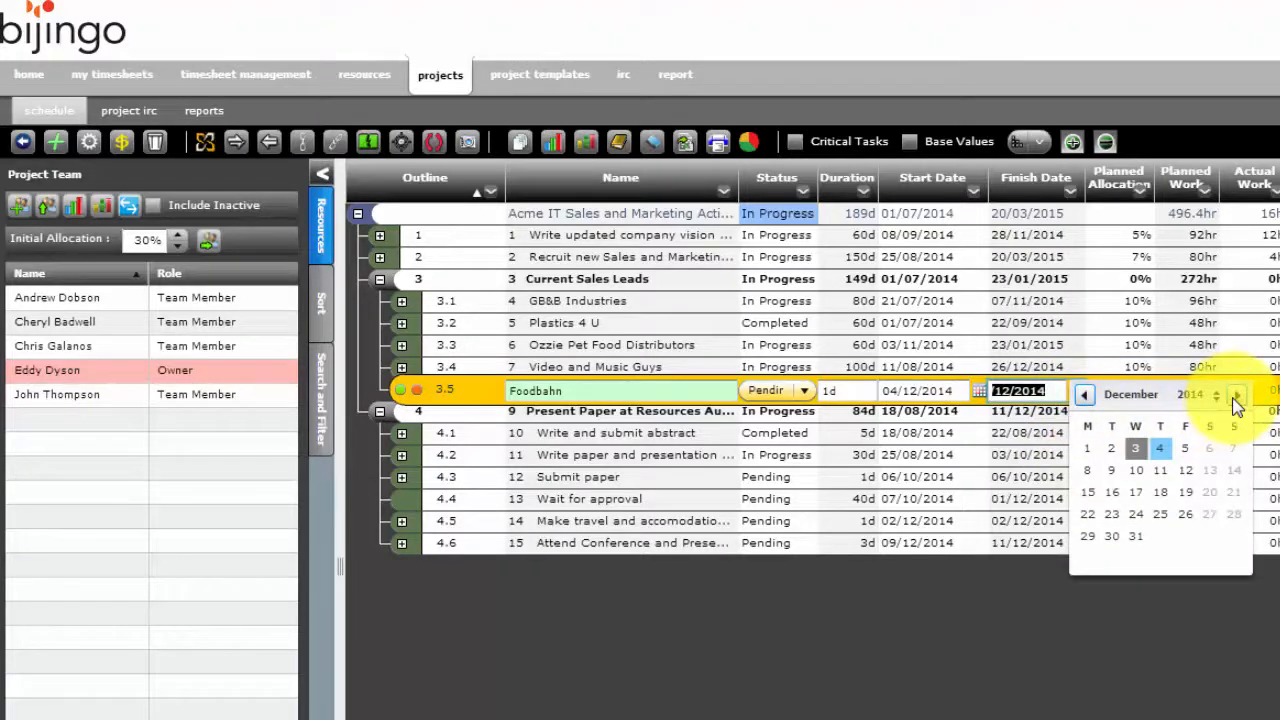
{"action": "left_click", "coordinate": [1237, 395]}
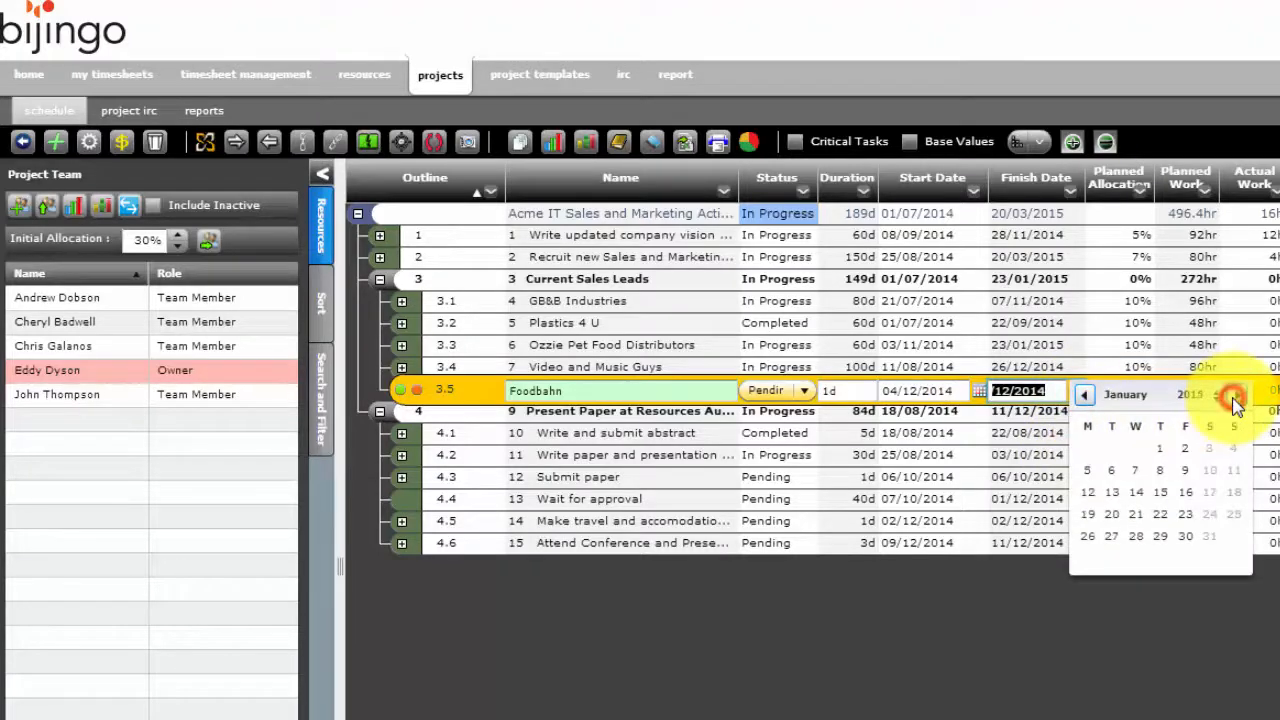
{"action": "left_click", "coordinate": [1184, 514]}
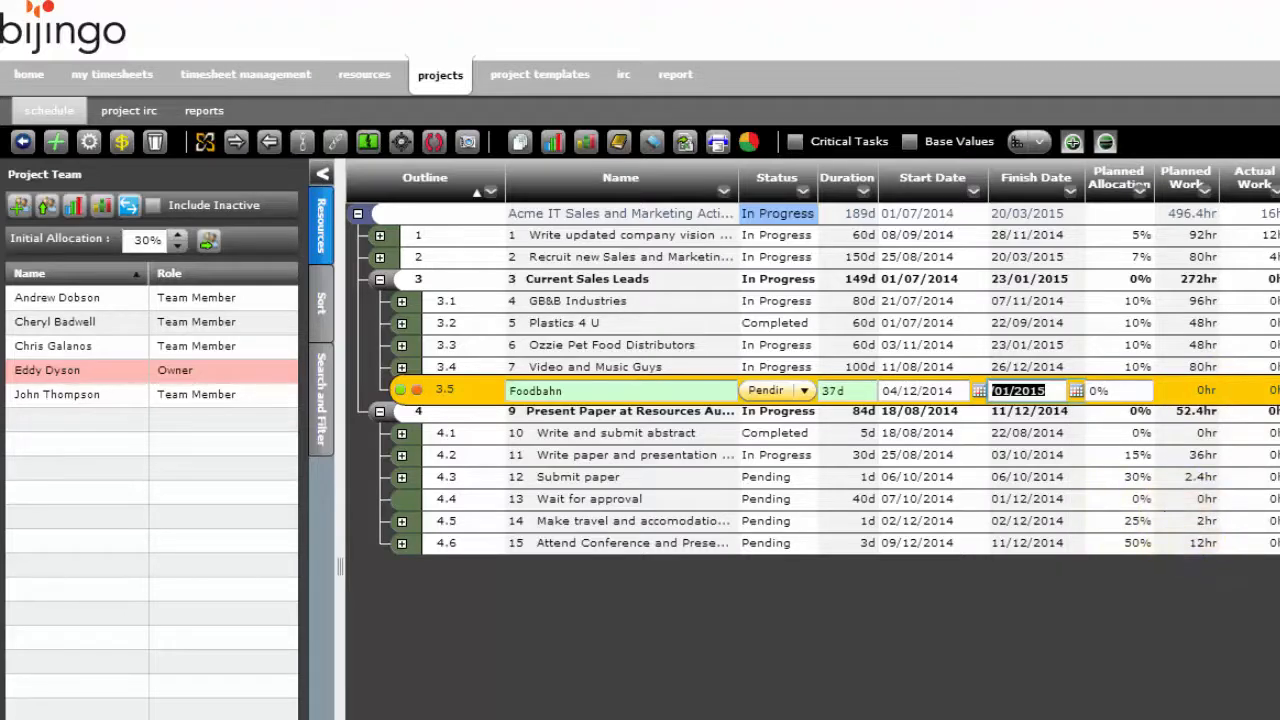
{"action": "left_click", "coordinate": [400, 396]}
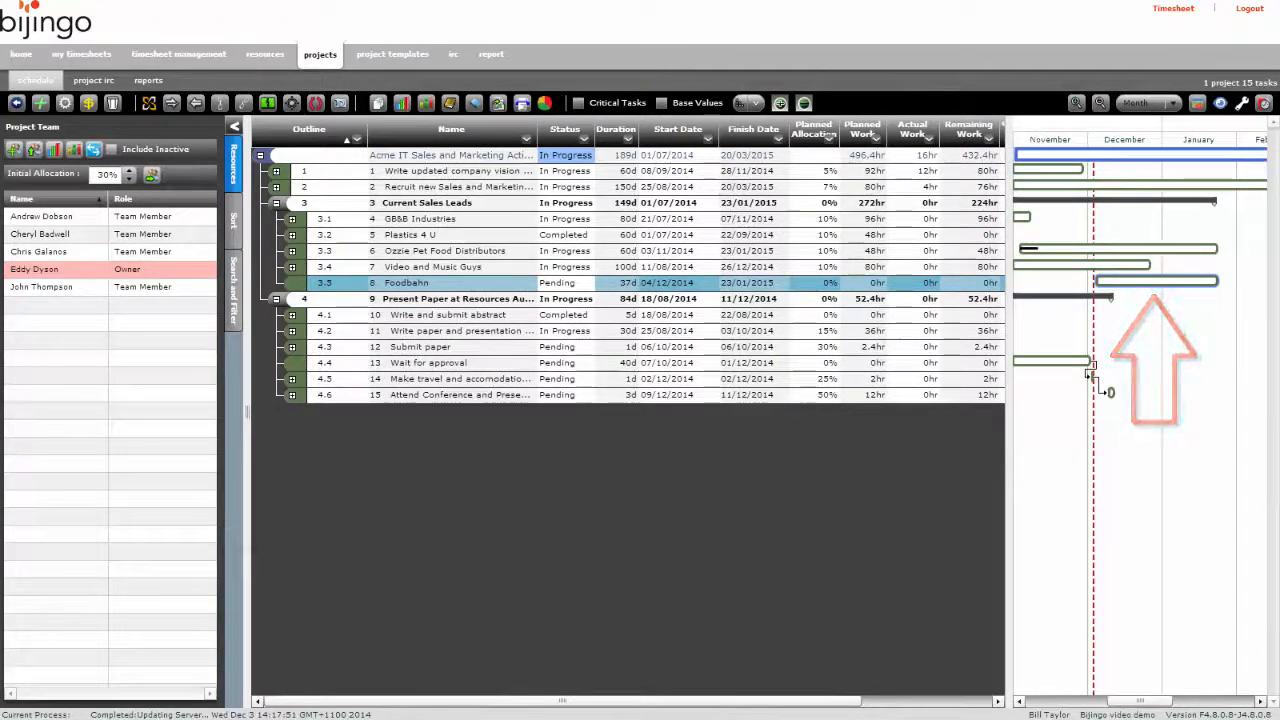
Add two new top-level tasks at the end of the Acme IT Sales and Marketing Activities project.
{"action": "left_click", "coordinate": [336, 155]}
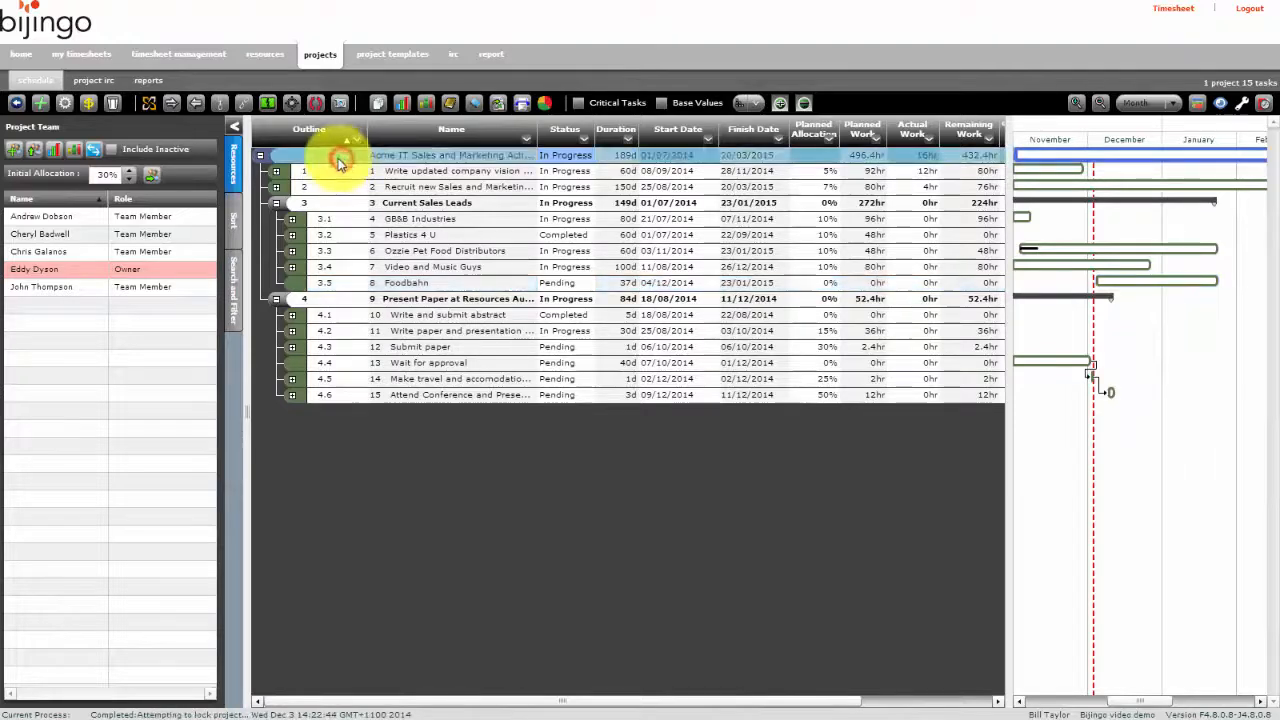
{"action": "left_click", "coordinate": [41, 104]}
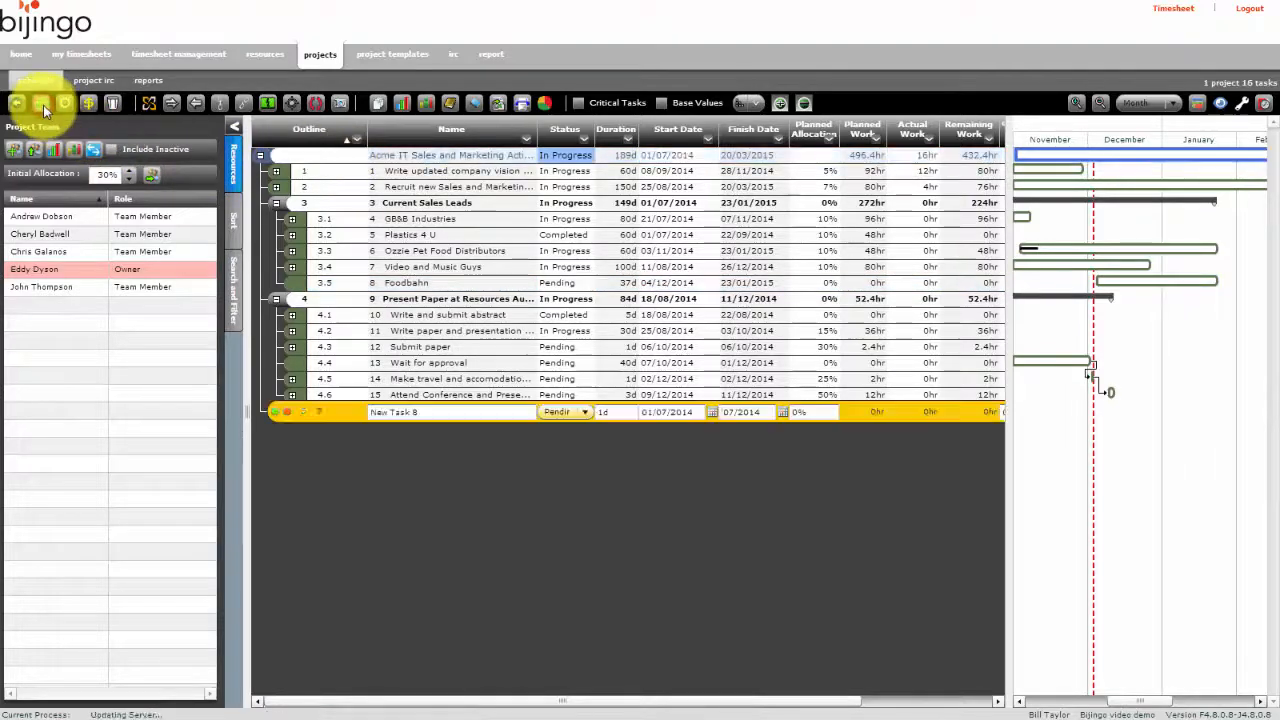
{"action": "left_click", "coordinate": [43, 105]}
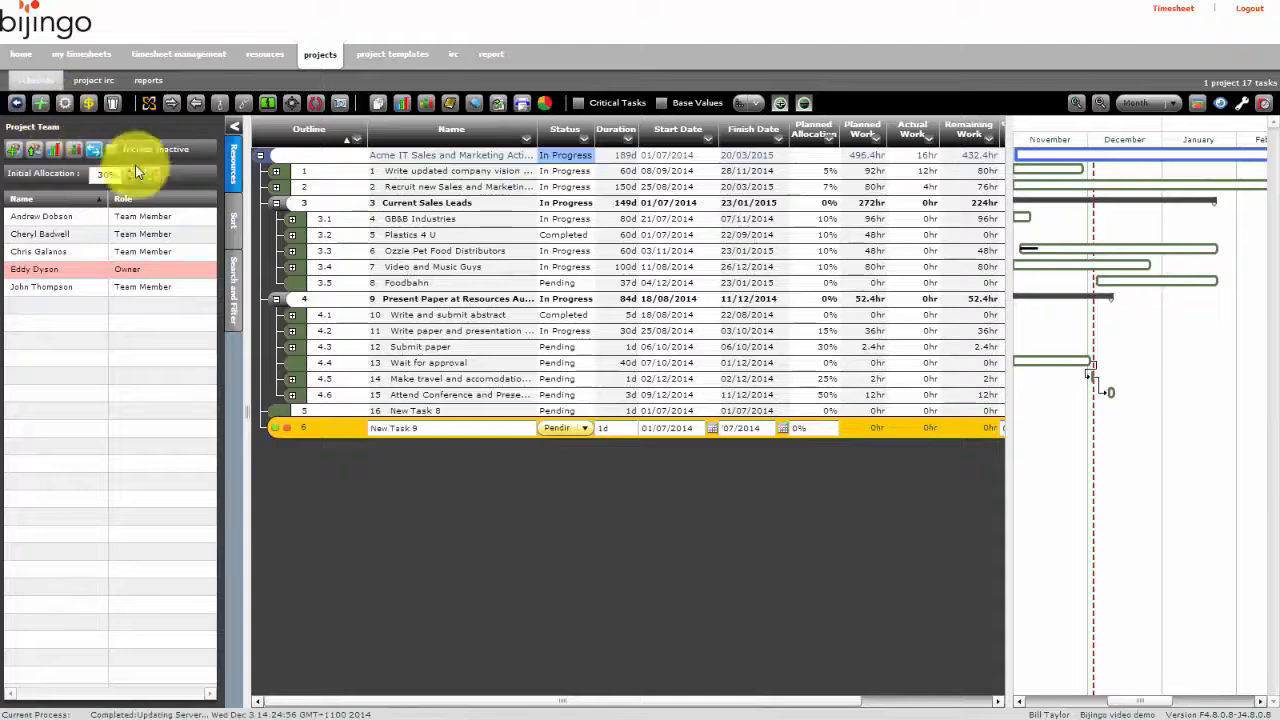
Insert two new tasks directly below the Write updated company vision statement task.
{"action": "left_click", "coordinate": [310, 178]}
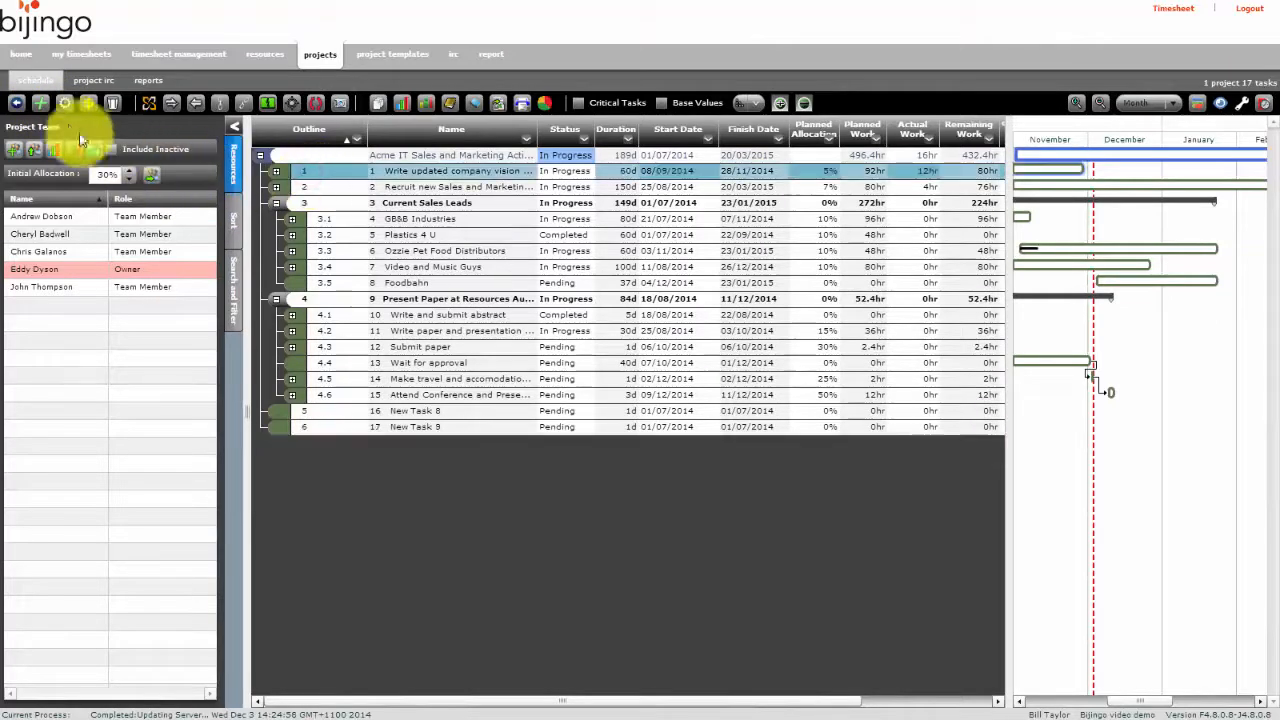
{"action": "left_click", "coordinate": [44, 108]}
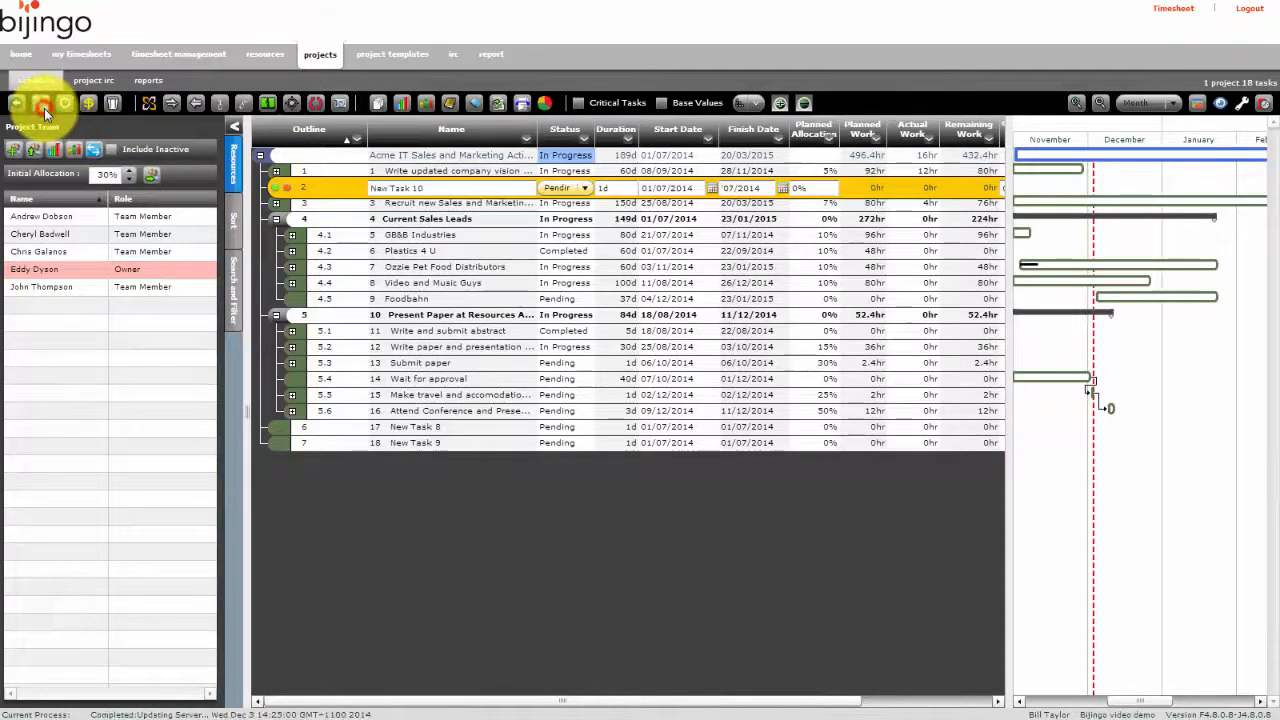
{"action": "left_click", "coordinate": [44, 108]}
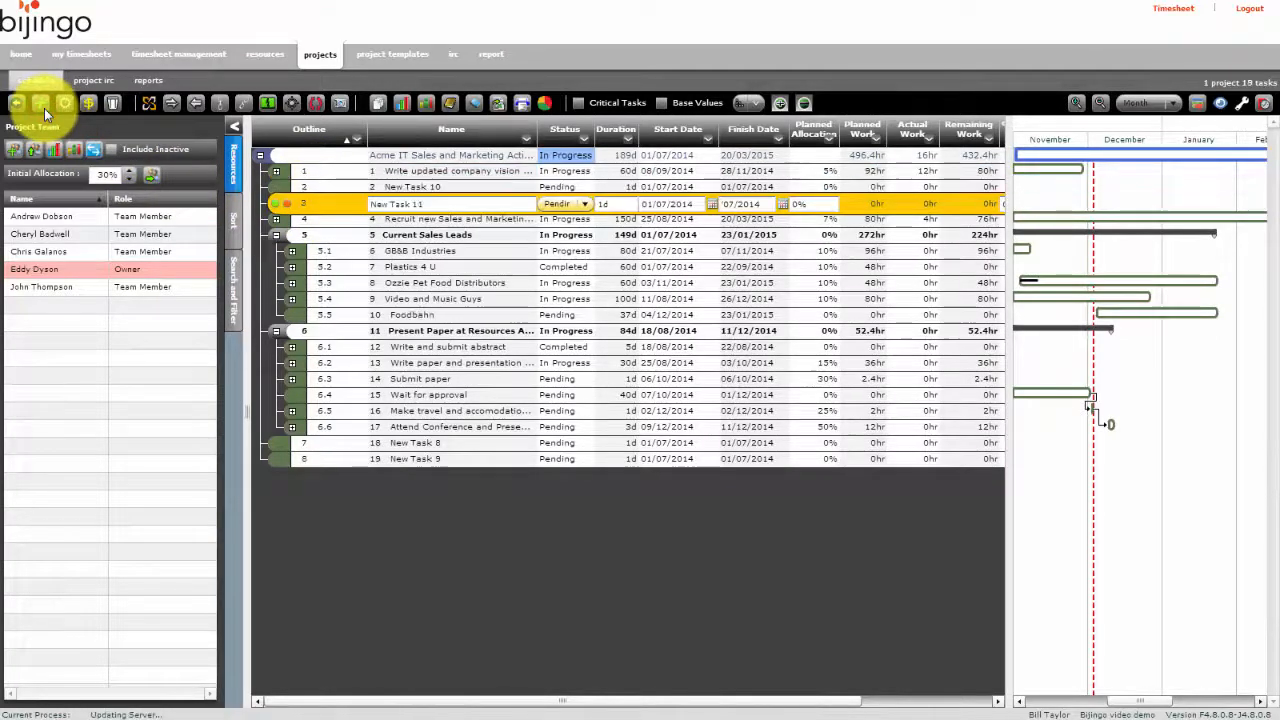
Move the Video and Music Guys task up to directly below GB&B Industries in the Current Sales Leads phase.
{"action": "left_click", "coordinate": [366, 300]}
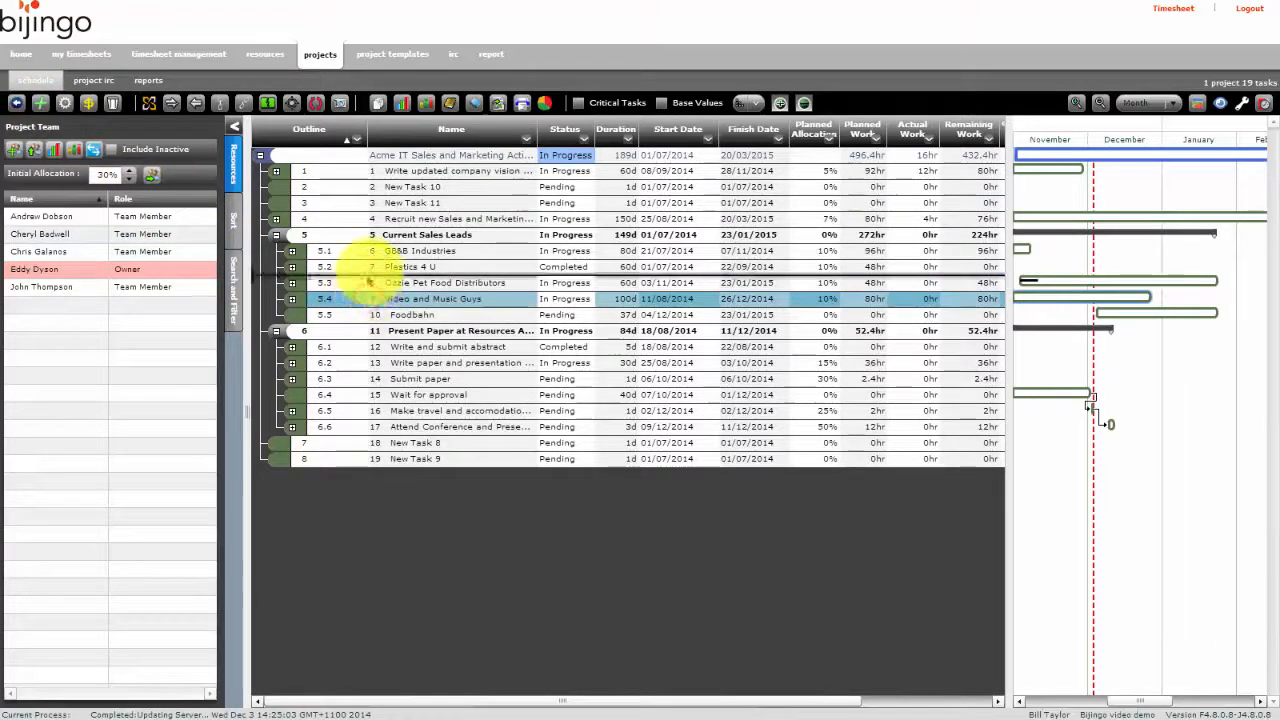
{"action": "left_click_drag", "start_coordinate": [366, 299], "coordinate": [380, 258]}
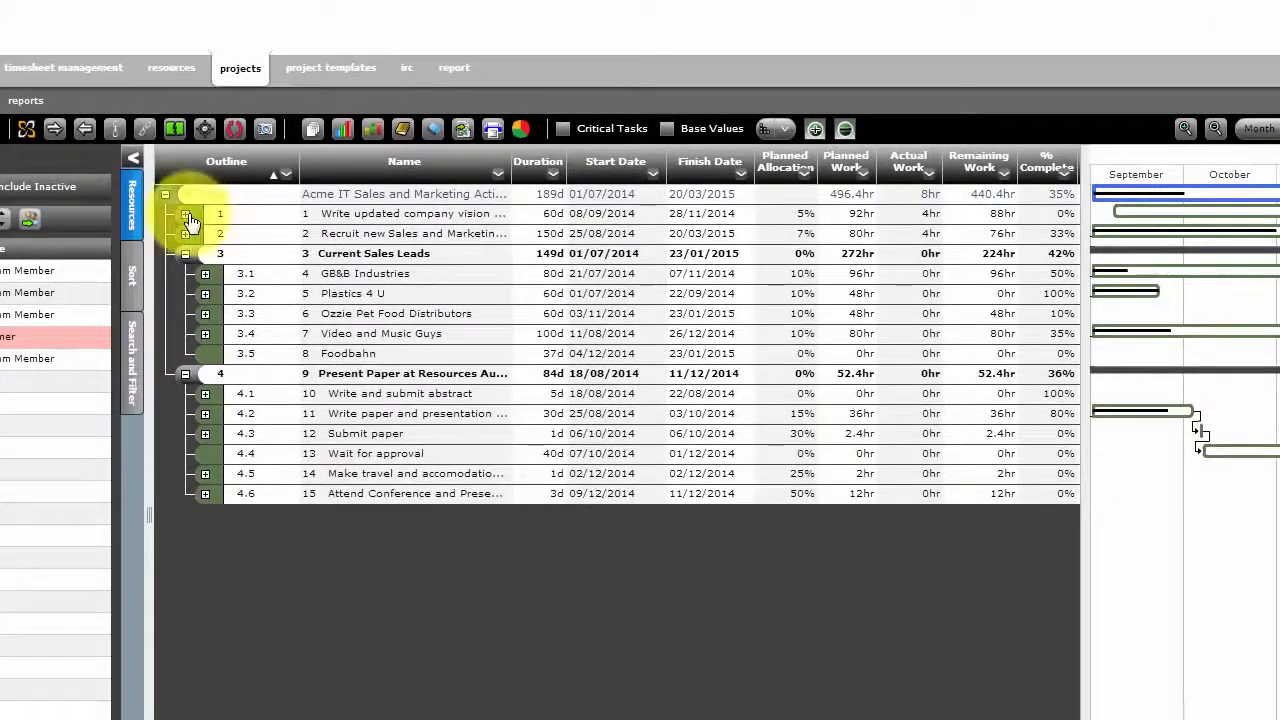
Expand the Write updated company vision statement task and set its first assigned team member's % complete to 10%.
{"action": "left_click", "coordinate": [186, 215]}
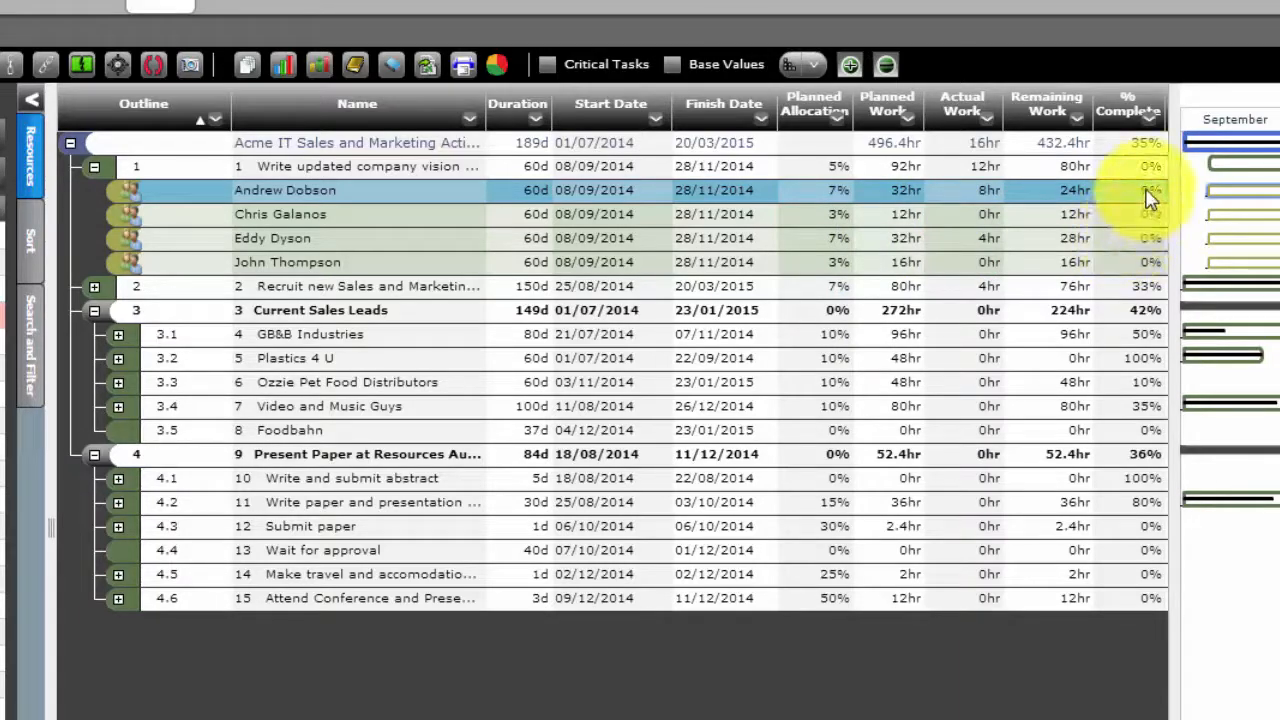
{"action": "double_click", "coordinate": [1146, 192]}
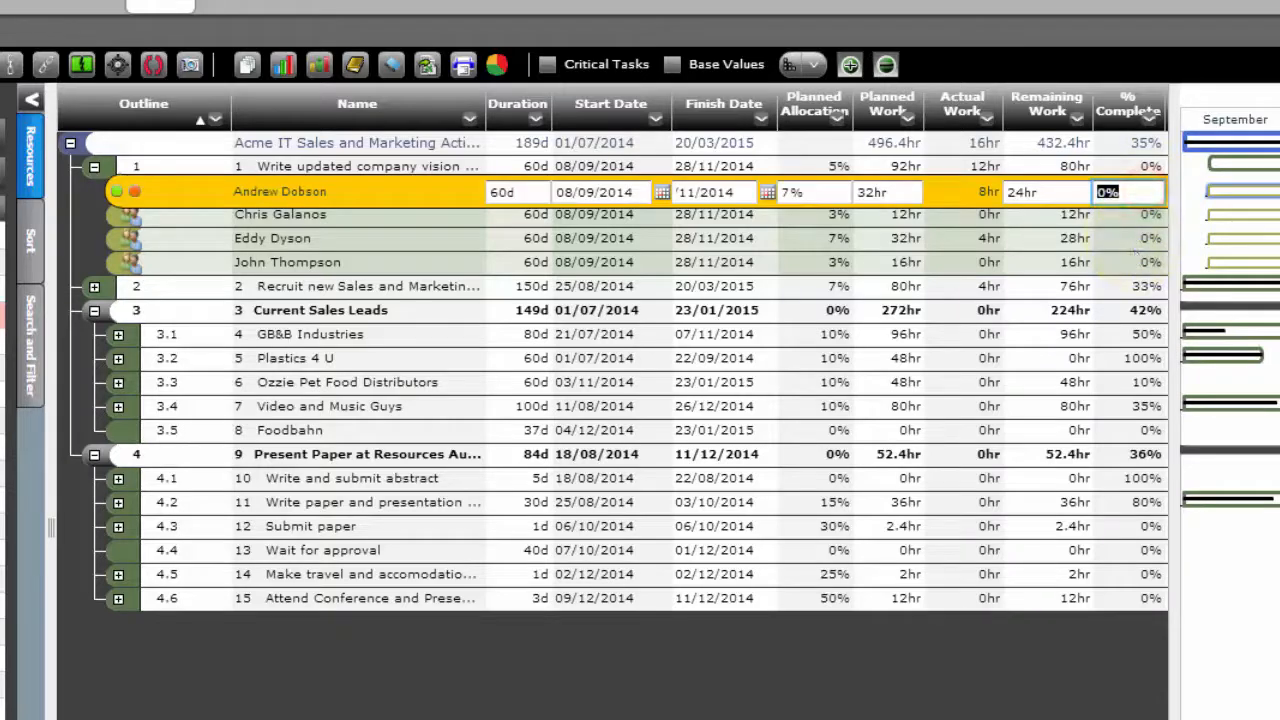
{"action": "type", "text": "1"}
{"action": "key", "text": "Return"}
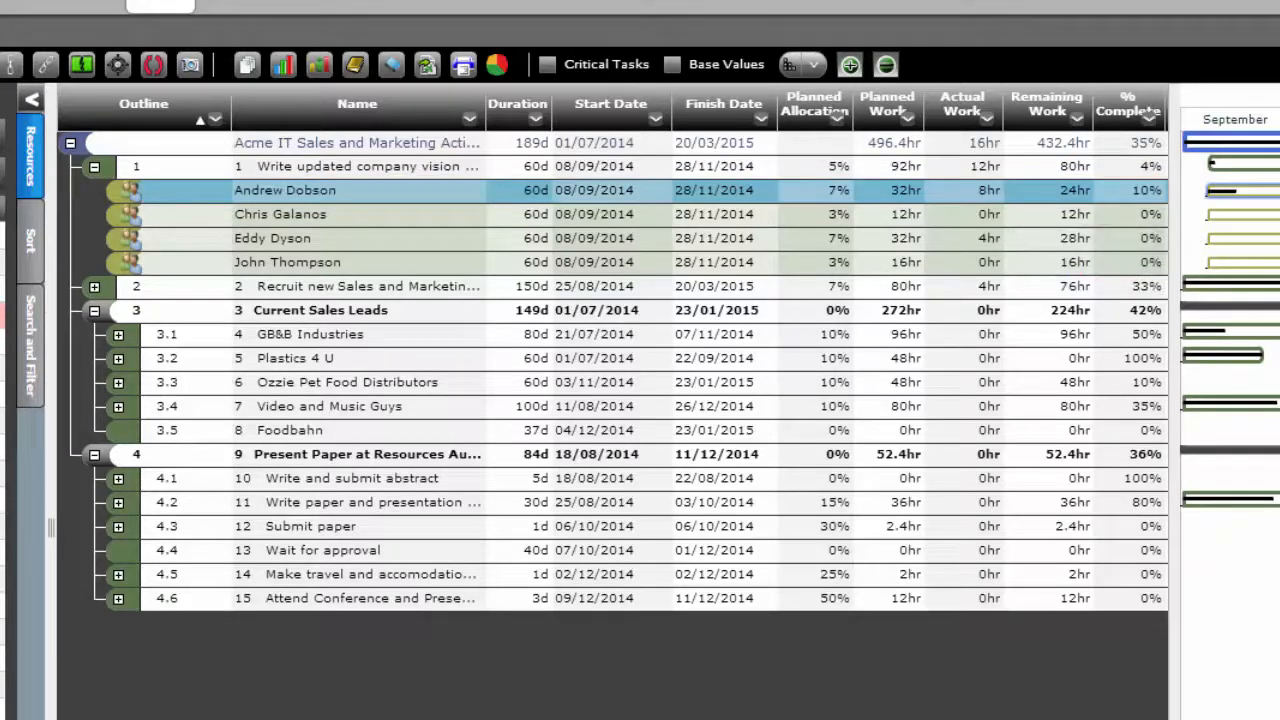
View the assignment details of the first team member on the company vision statement task and close them without changes.
{"action": "right_click", "coordinate": [1028, 206]}
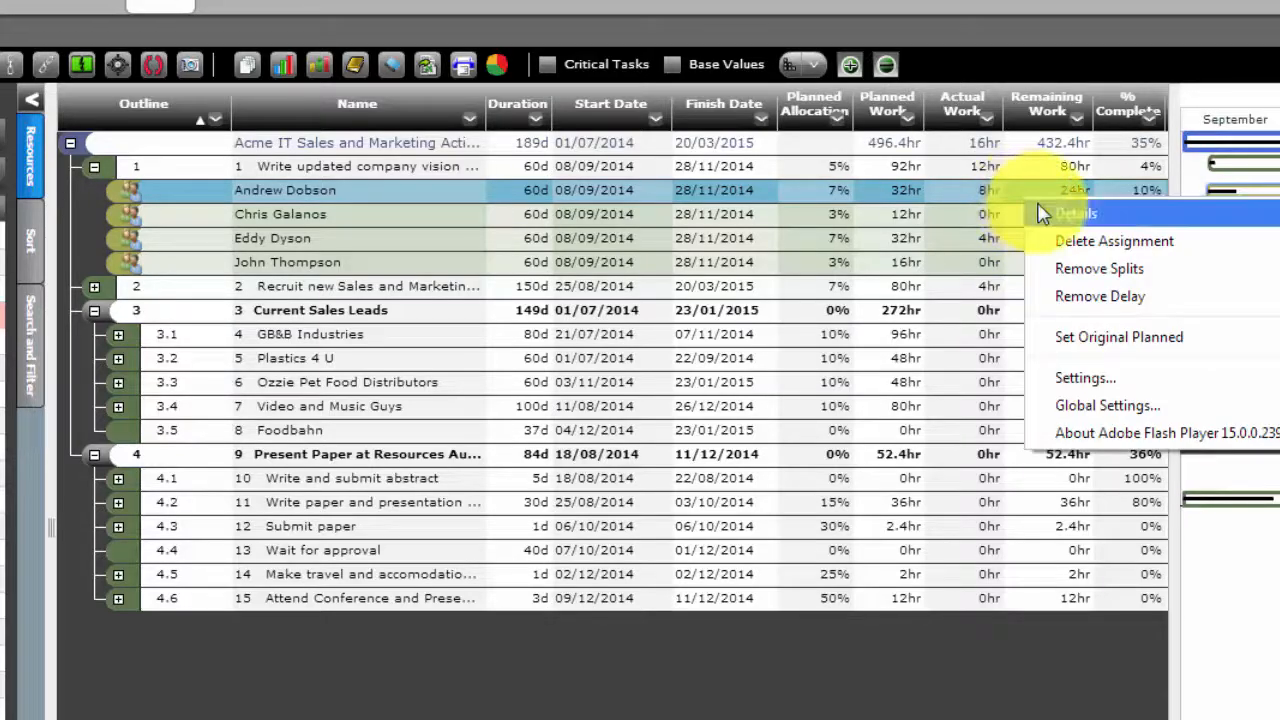
{"action": "left_click", "coordinate": [1050, 216]}
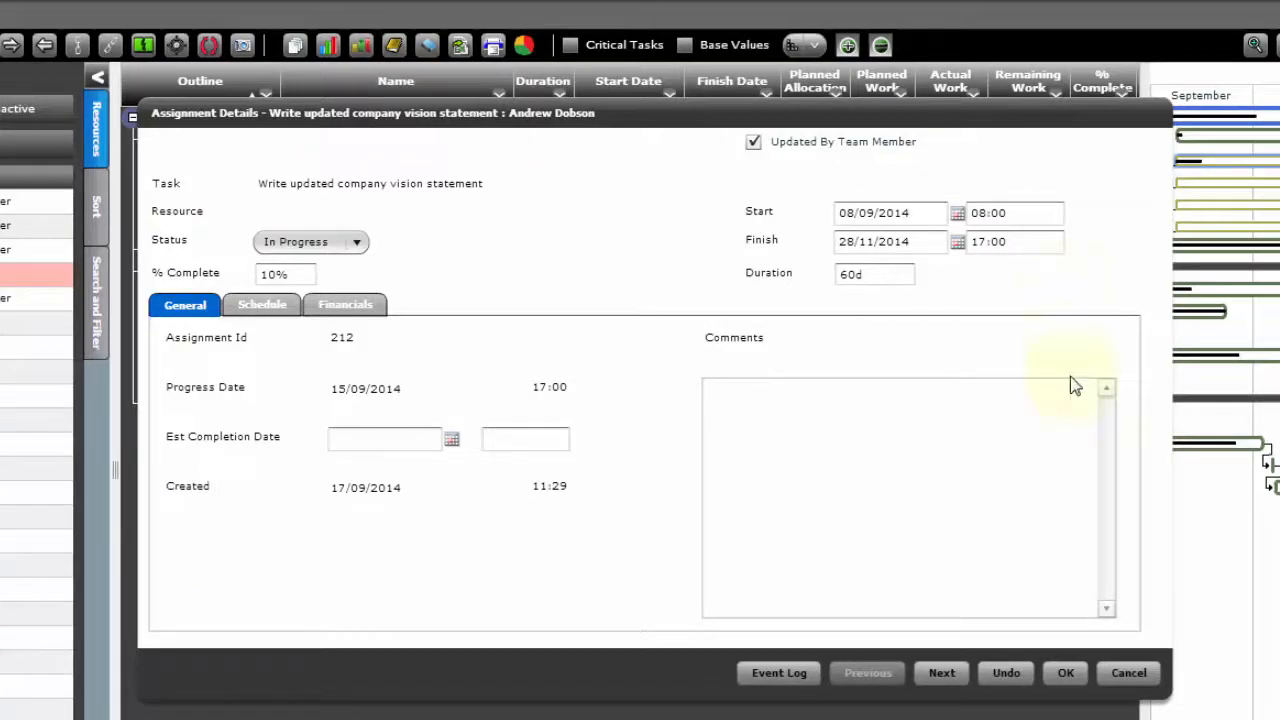
{"action": "left_click", "coordinate": [1115, 673]}
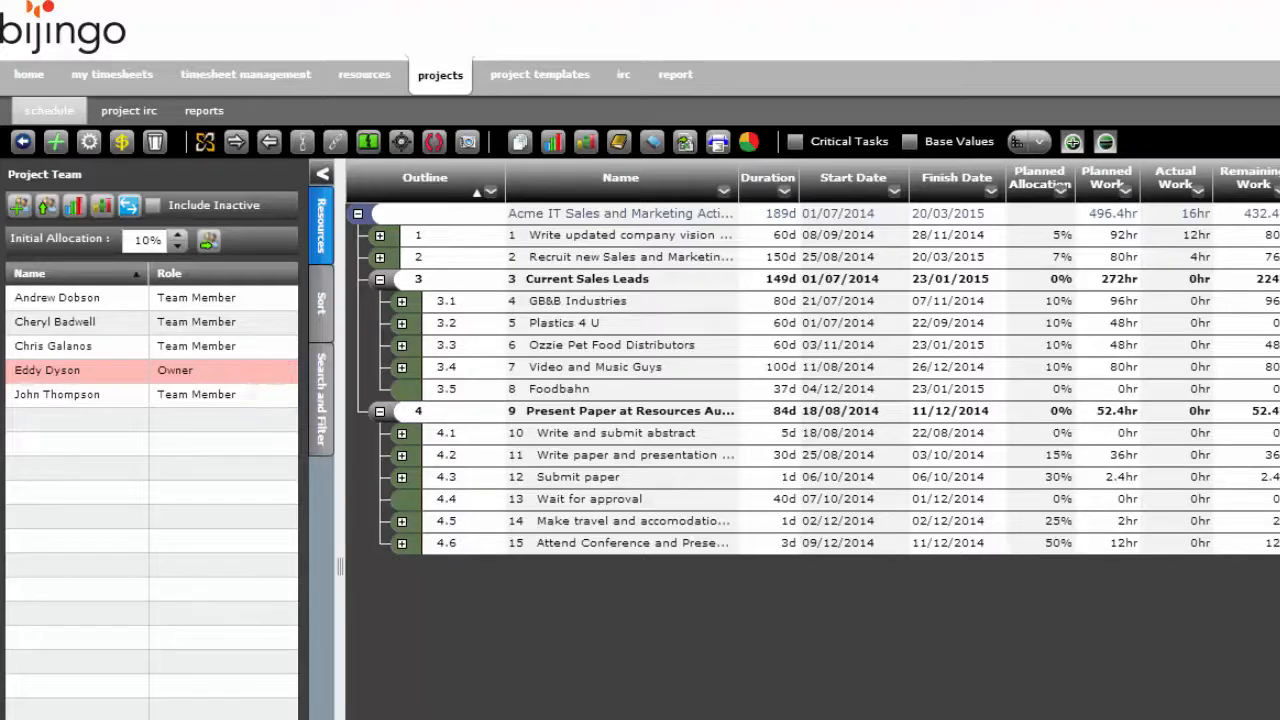
Assign the project owner and the last-listed team member to the Foodbahn task at the 10% initial allocation.
{"action": "left_click_drag", "start_coordinate": [252, 372], "coordinate": [459, 397]}
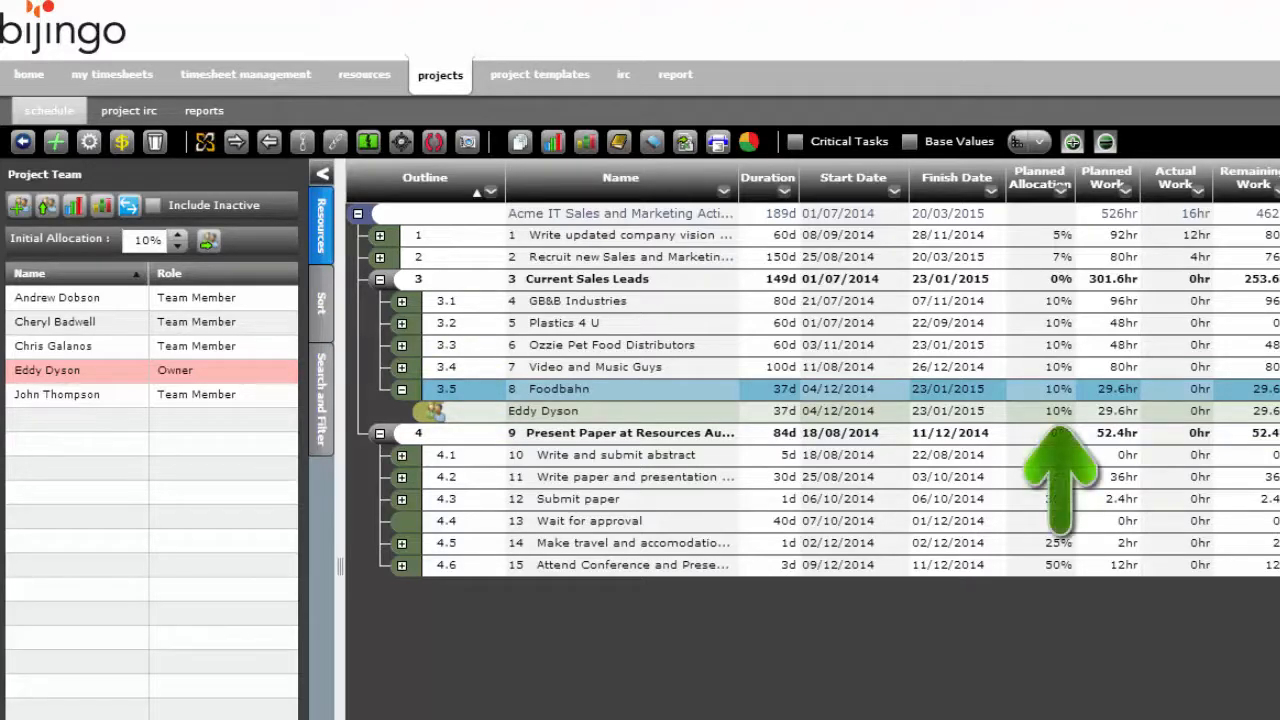
{"action": "left_click", "coordinate": [217, 396]}
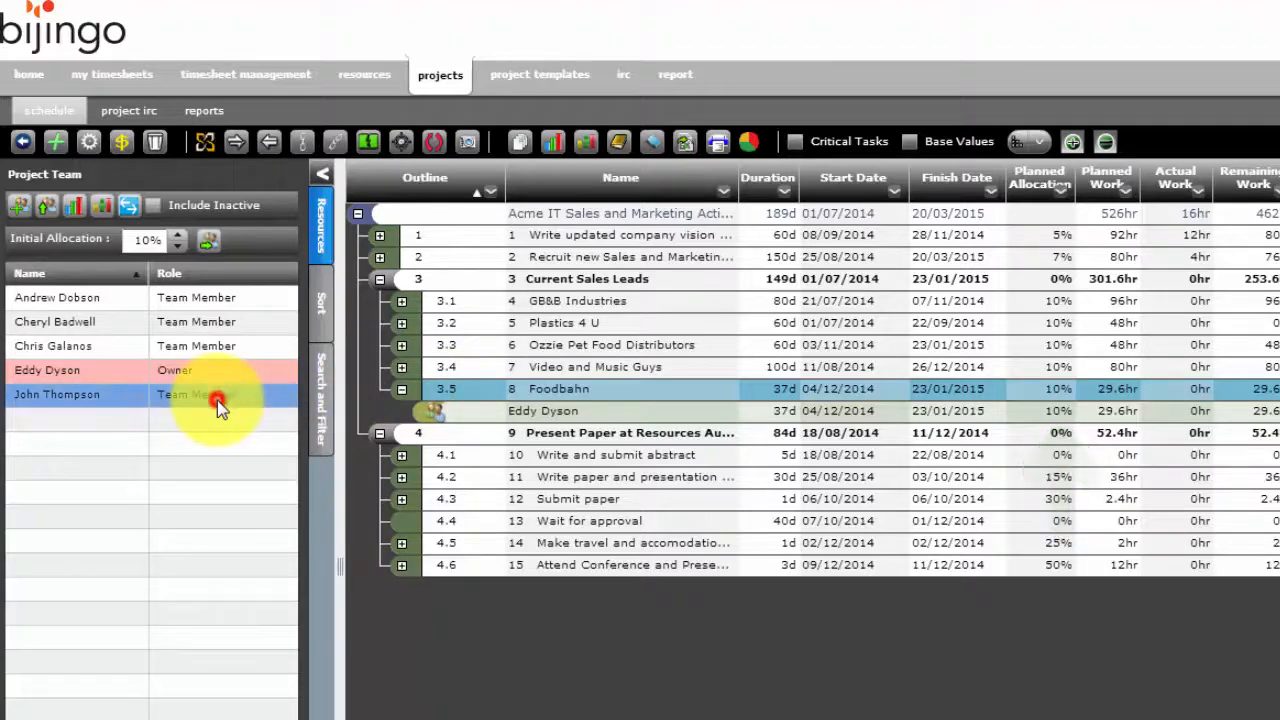
{"action": "left_click_drag", "start_coordinate": [217, 396], "coordinate": [472, 400]}
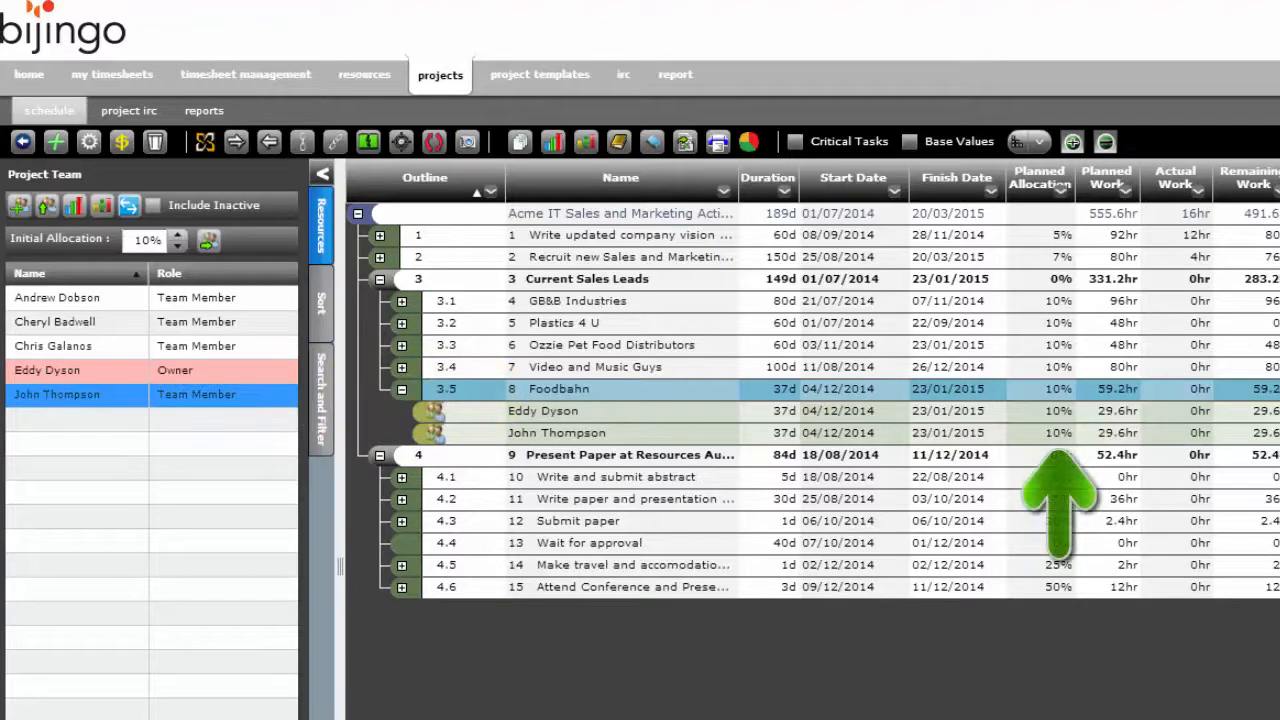
Set the planned allocation of the second team member assigned to Foodbahn to 5%.
{"action": "double_click", "coordinate": [1035, 435]}
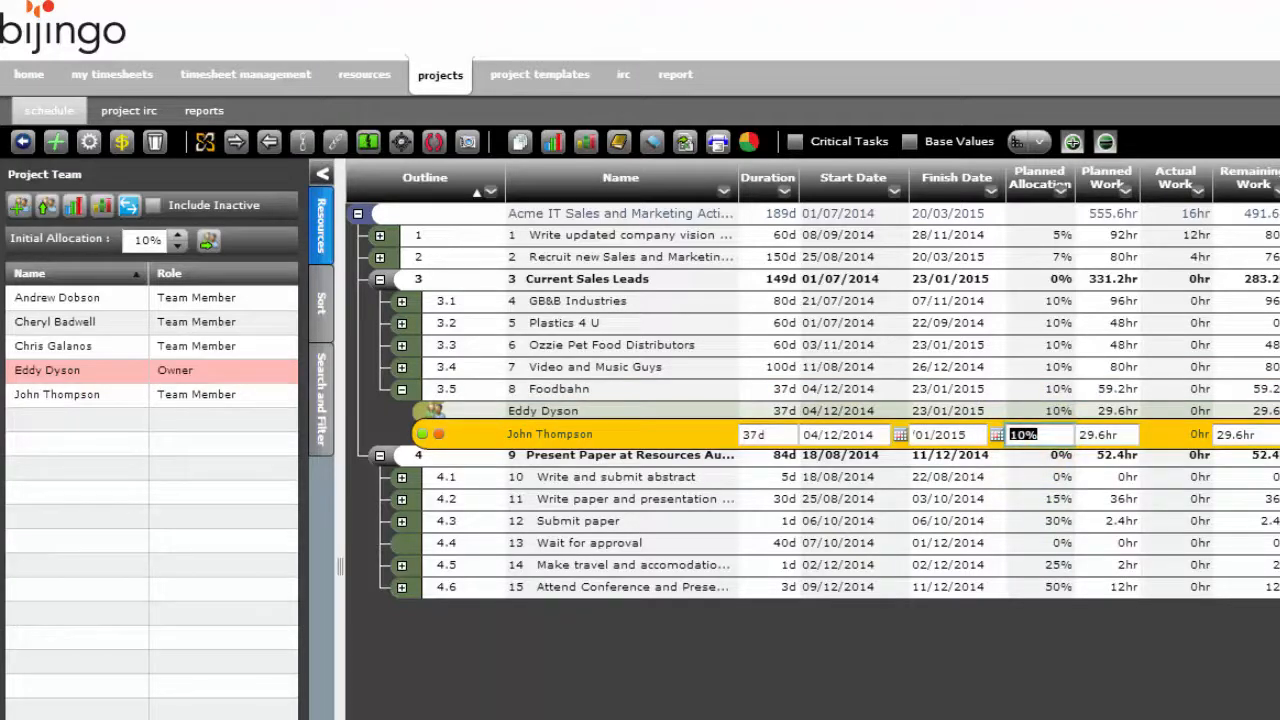
{"action": "type", "text": "5"}
{"action": "key", "text": "Return"}
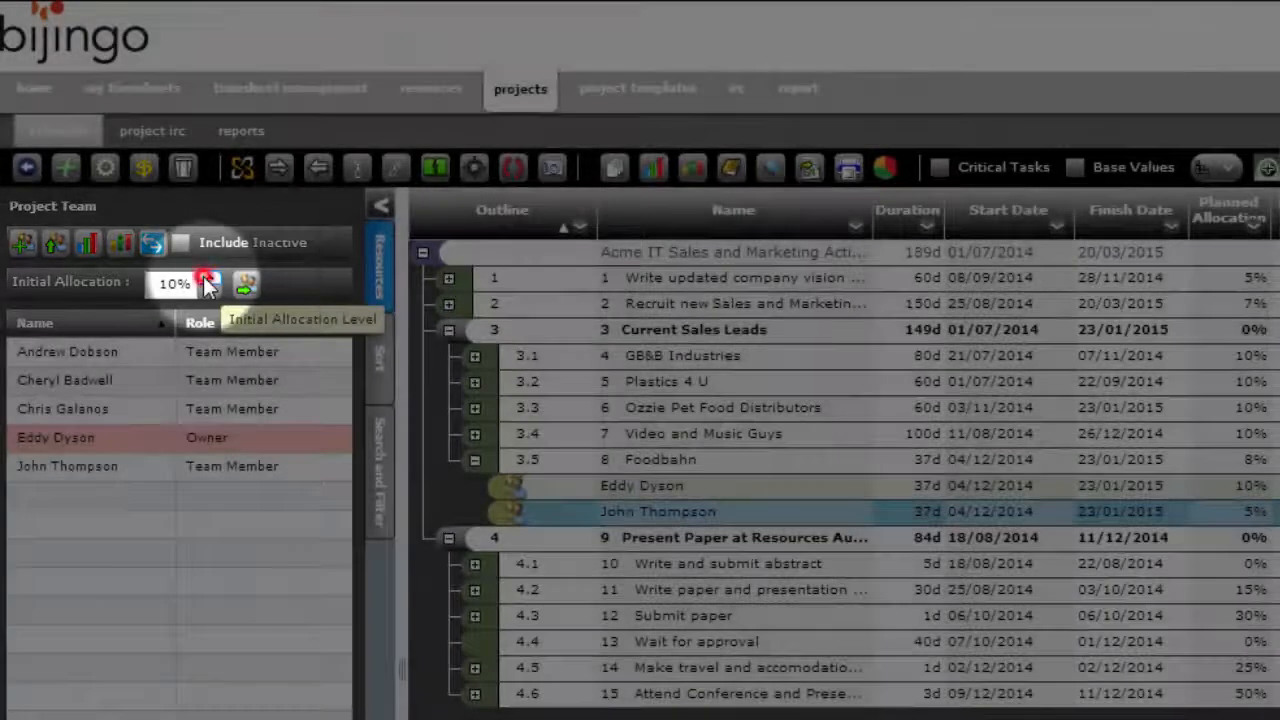
Raise the project team's initial allocation to 20% and return it to 10%.
{"action": "left_click", "coordinate": [208, 279]}
{"action": "left_click", "coordinate": [208, 279]}
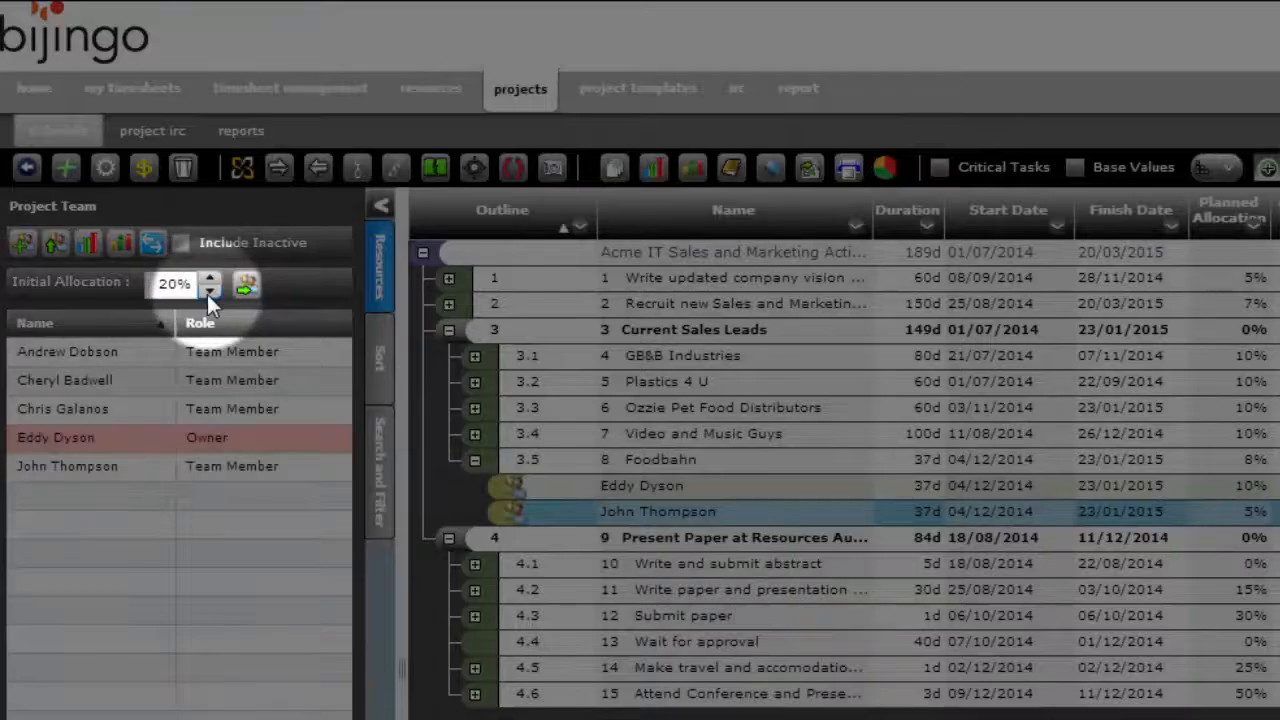
{"action": "left_click", "coordinate": [208, 292]}
{"action": "left_click", "coordinate": [208, 292]}
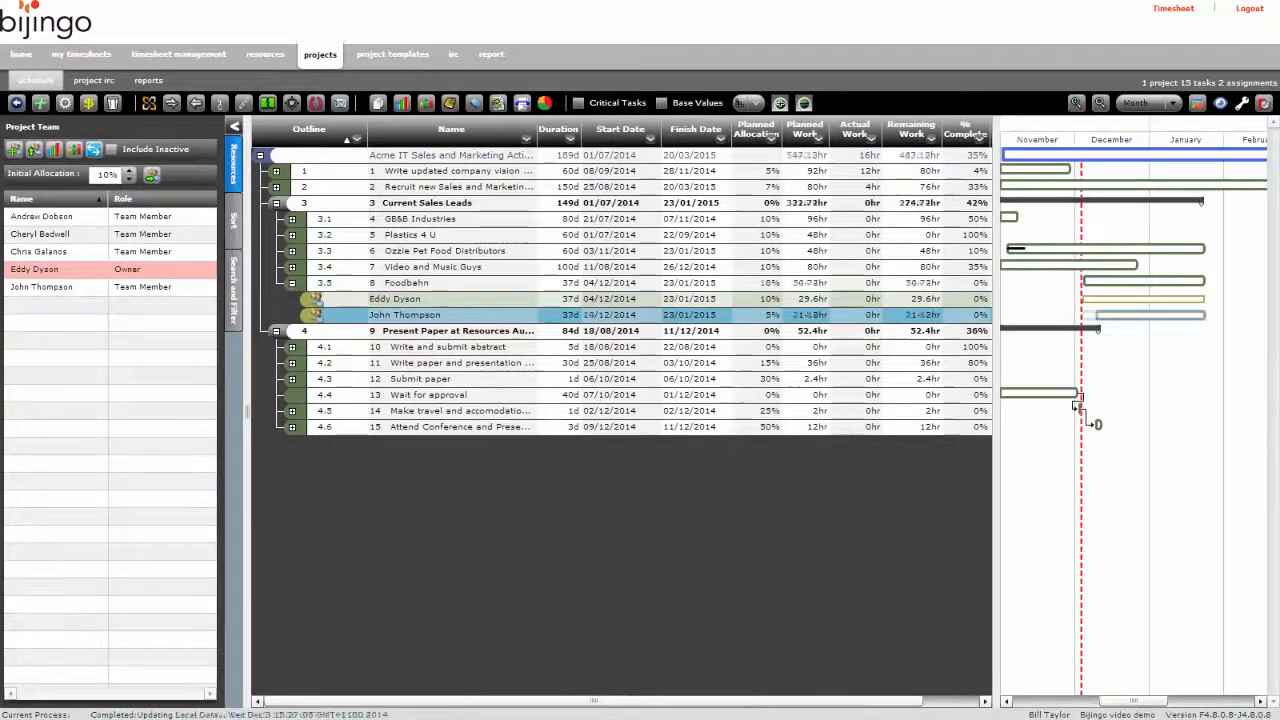
Assign the first-listed team member to the Foodbahn task and set that assignment's start date to 17/12/2014.
{"action": "left_click_drag", "start_coordinate": [40, 216], "coordinate": [345, 290]}
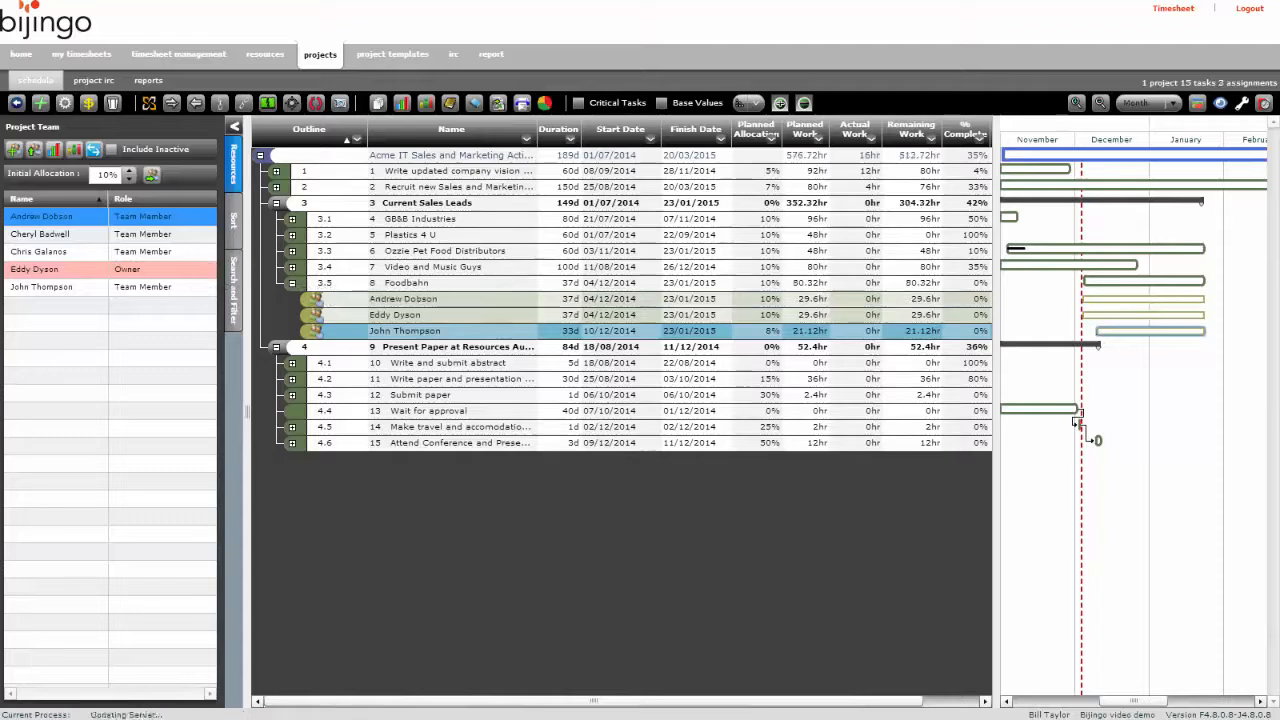
{"action": "double_click", "coordinate": [609, 299]}
{"action": "left_click", "coordinate": [655, 300]}
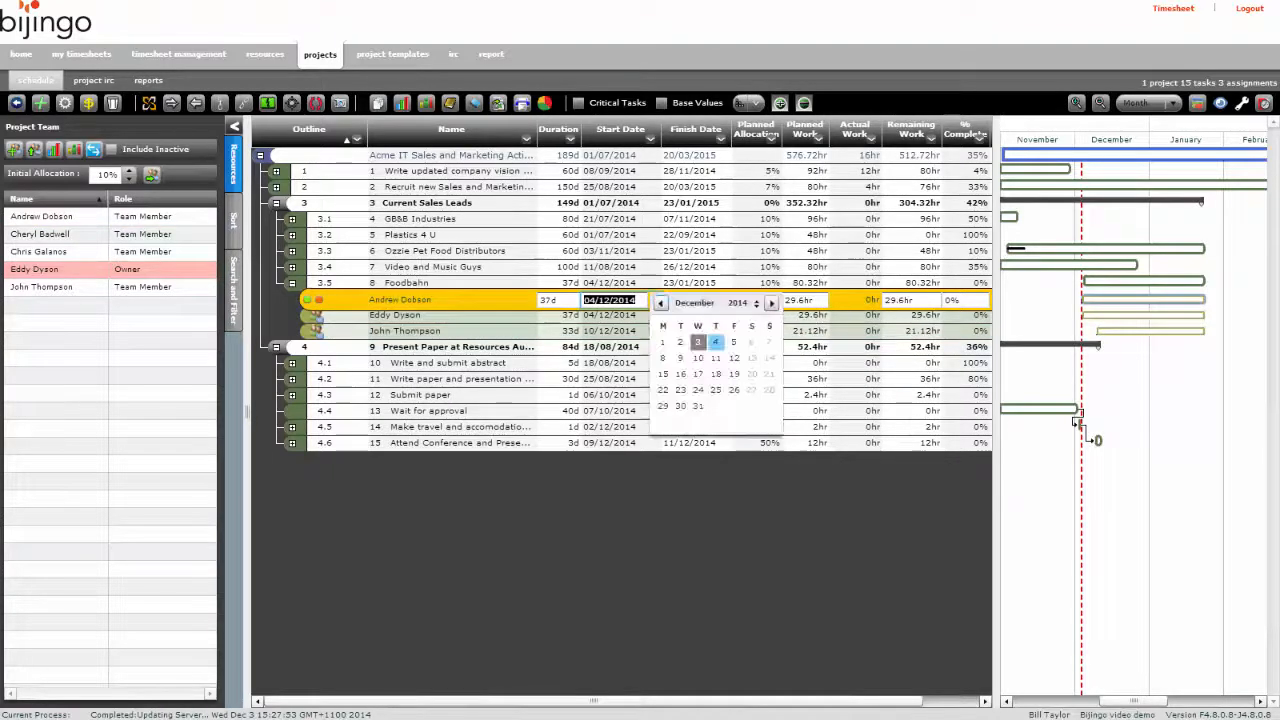
{"action": "left_click", "coordinate": [698, 375]}
Set the new Foodbahn assignment's planned allocation to 7% and save it.
{"action": "key", "text": "Tab"}
{"action": "key", "text": "Tab"}
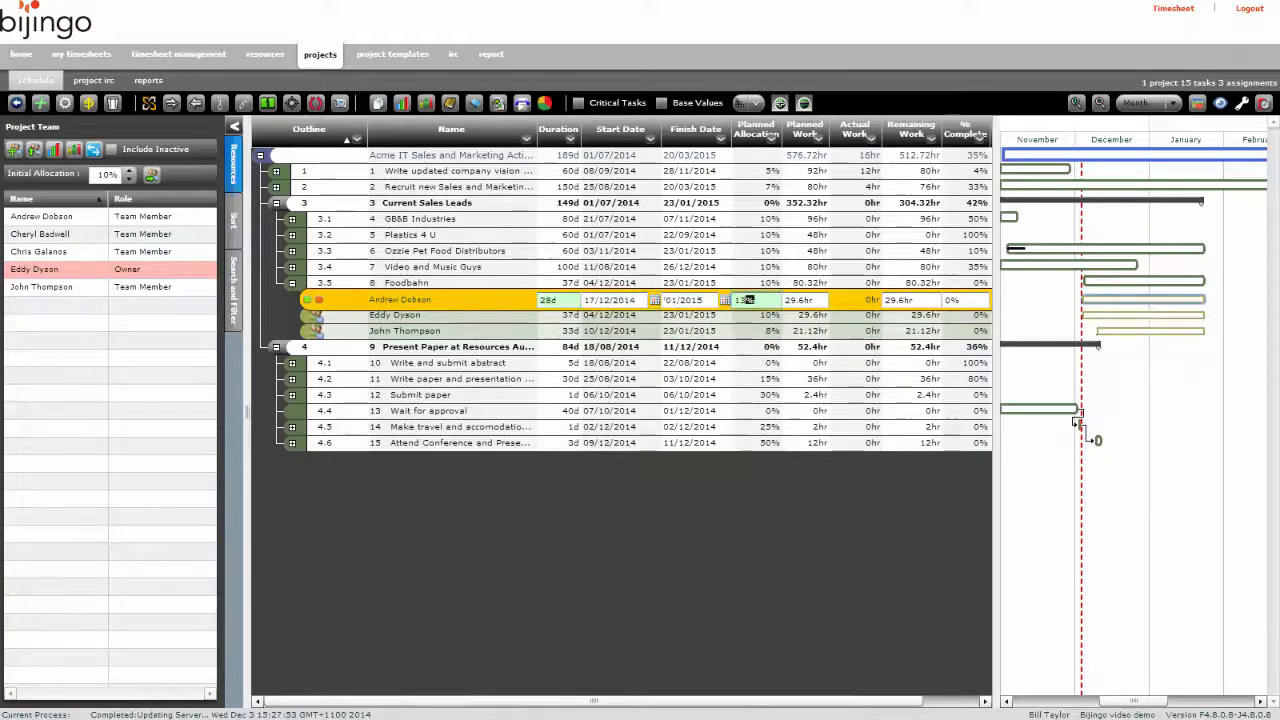
{"action": "type", "text": "7"}
{"action": "key", "text": "Return"}
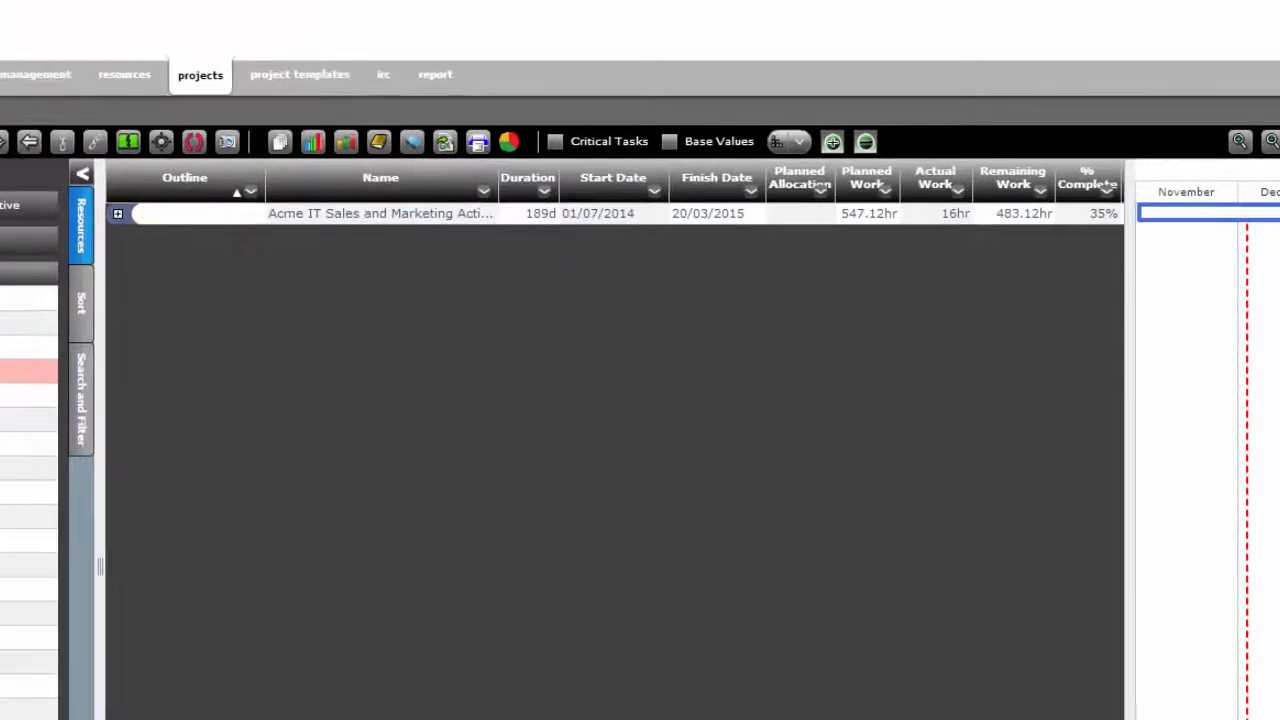
Expand the Acme IT Sales and Marketing Activities project outline and the assignments under the Foodbahn task.
{"action": "left_click", "coordinate": [118, 214]}
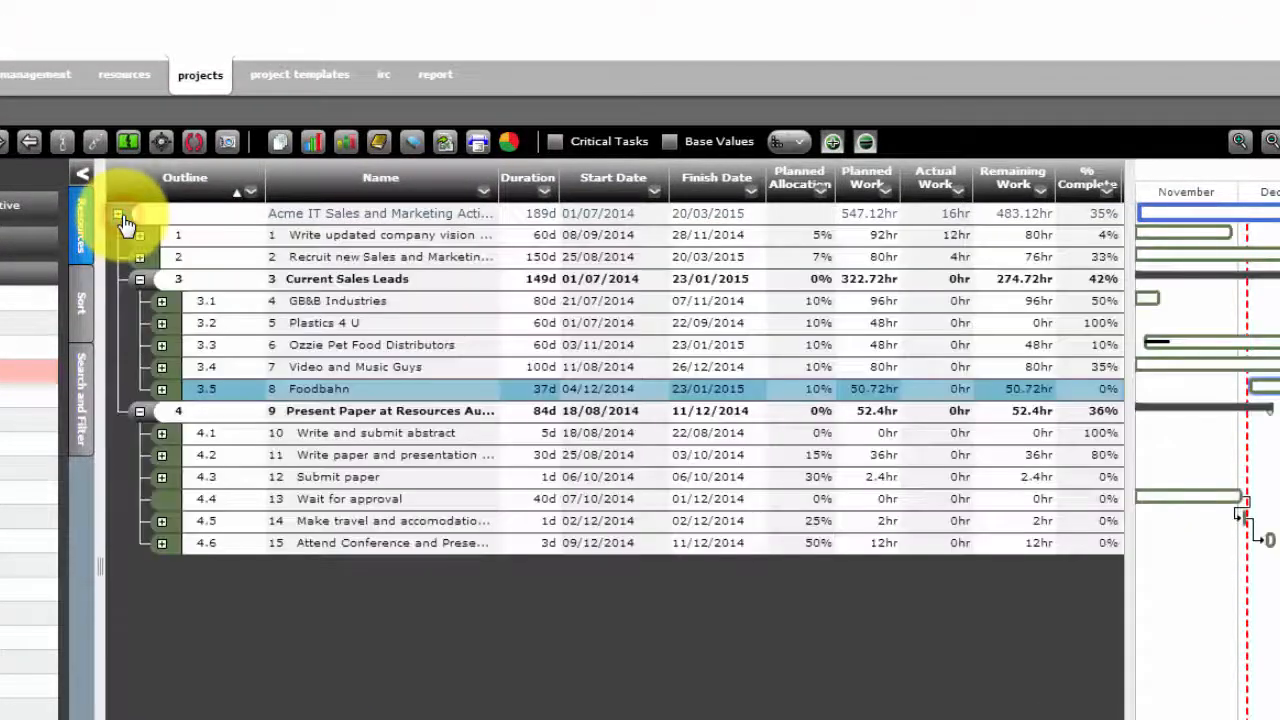
{"action": "left_click", "coordinate": [162, 389]}
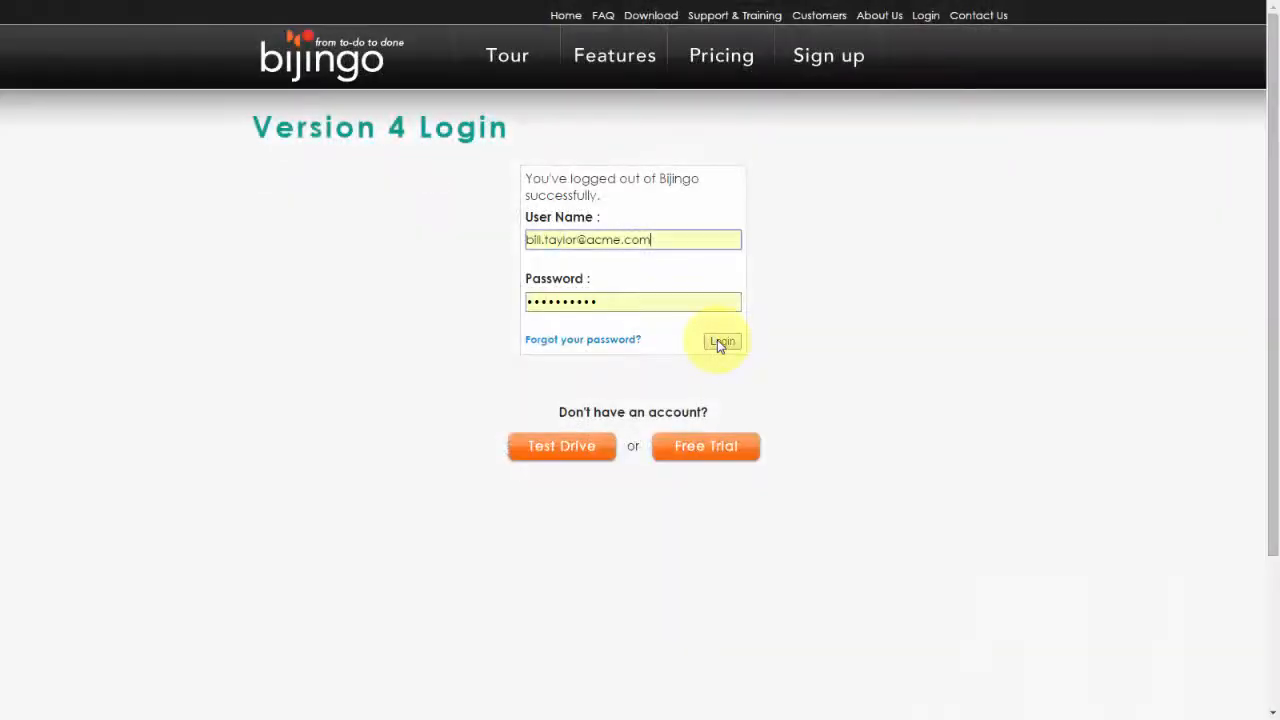
Log back in with the prefilled credentials and open the list of projects.
{"action": "left_click", "coordinate": [720, 342]}
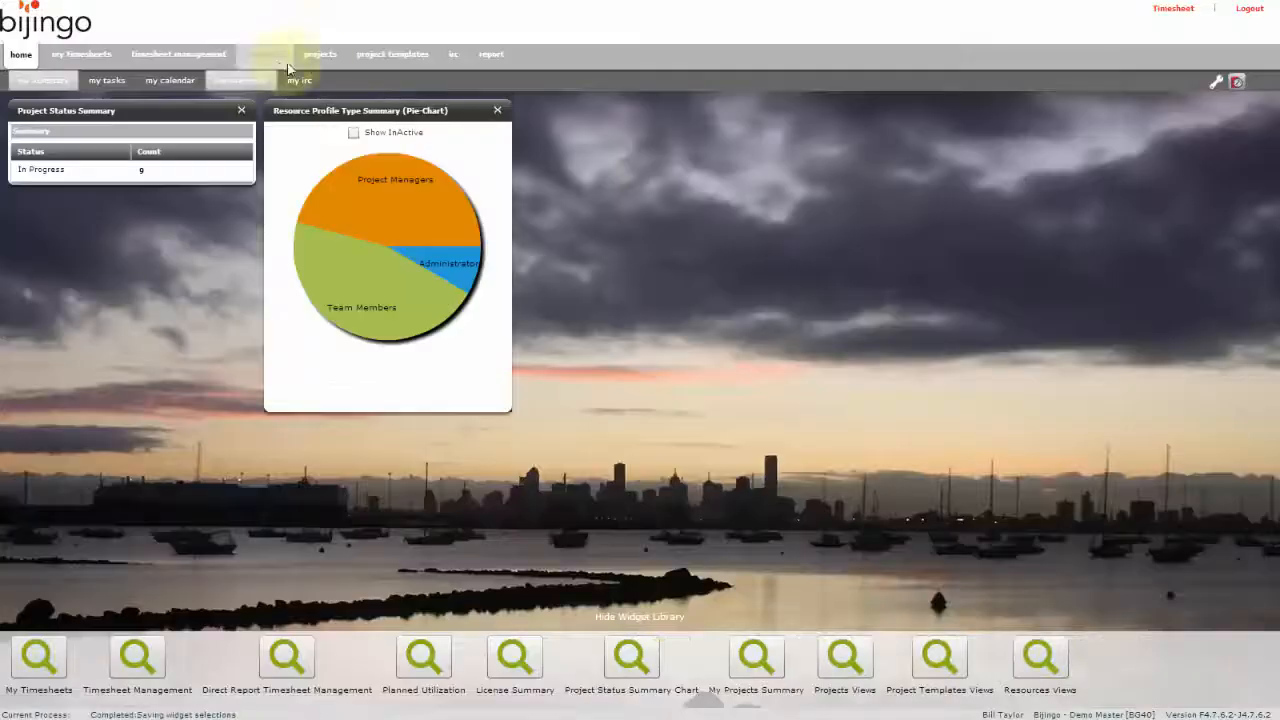
{"action": "left_click", "coordinate": [318, 54]}
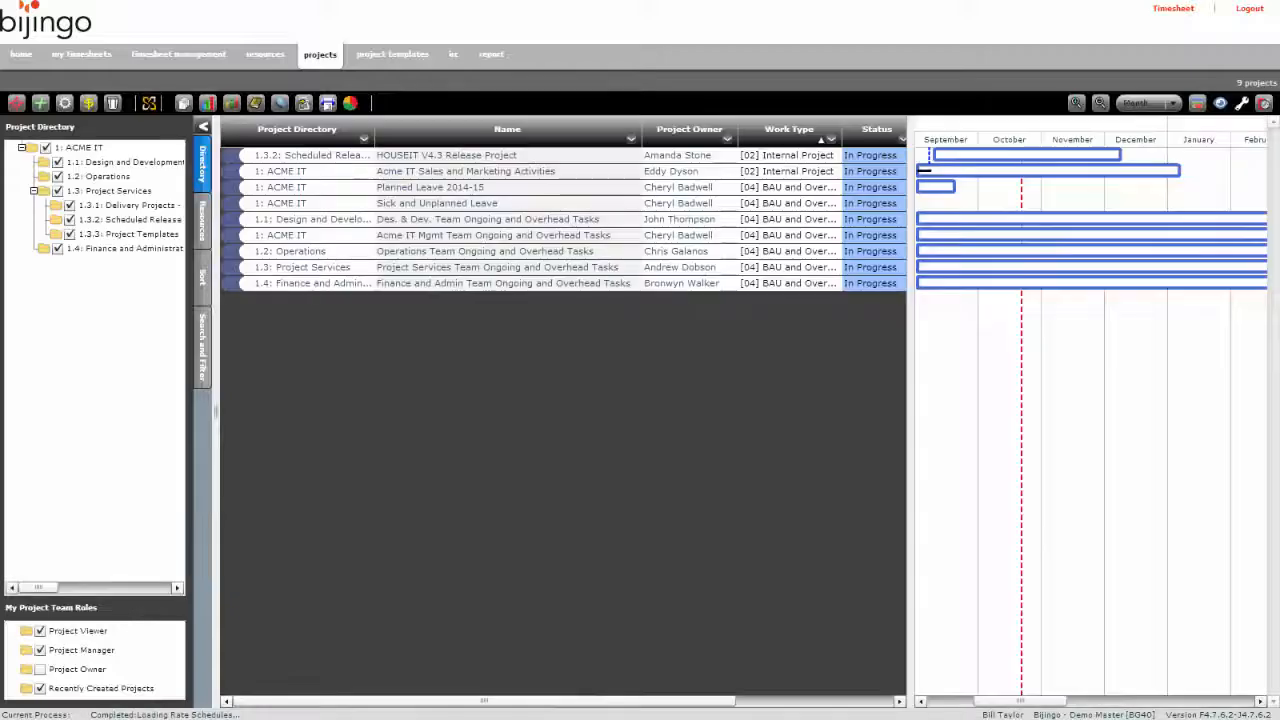